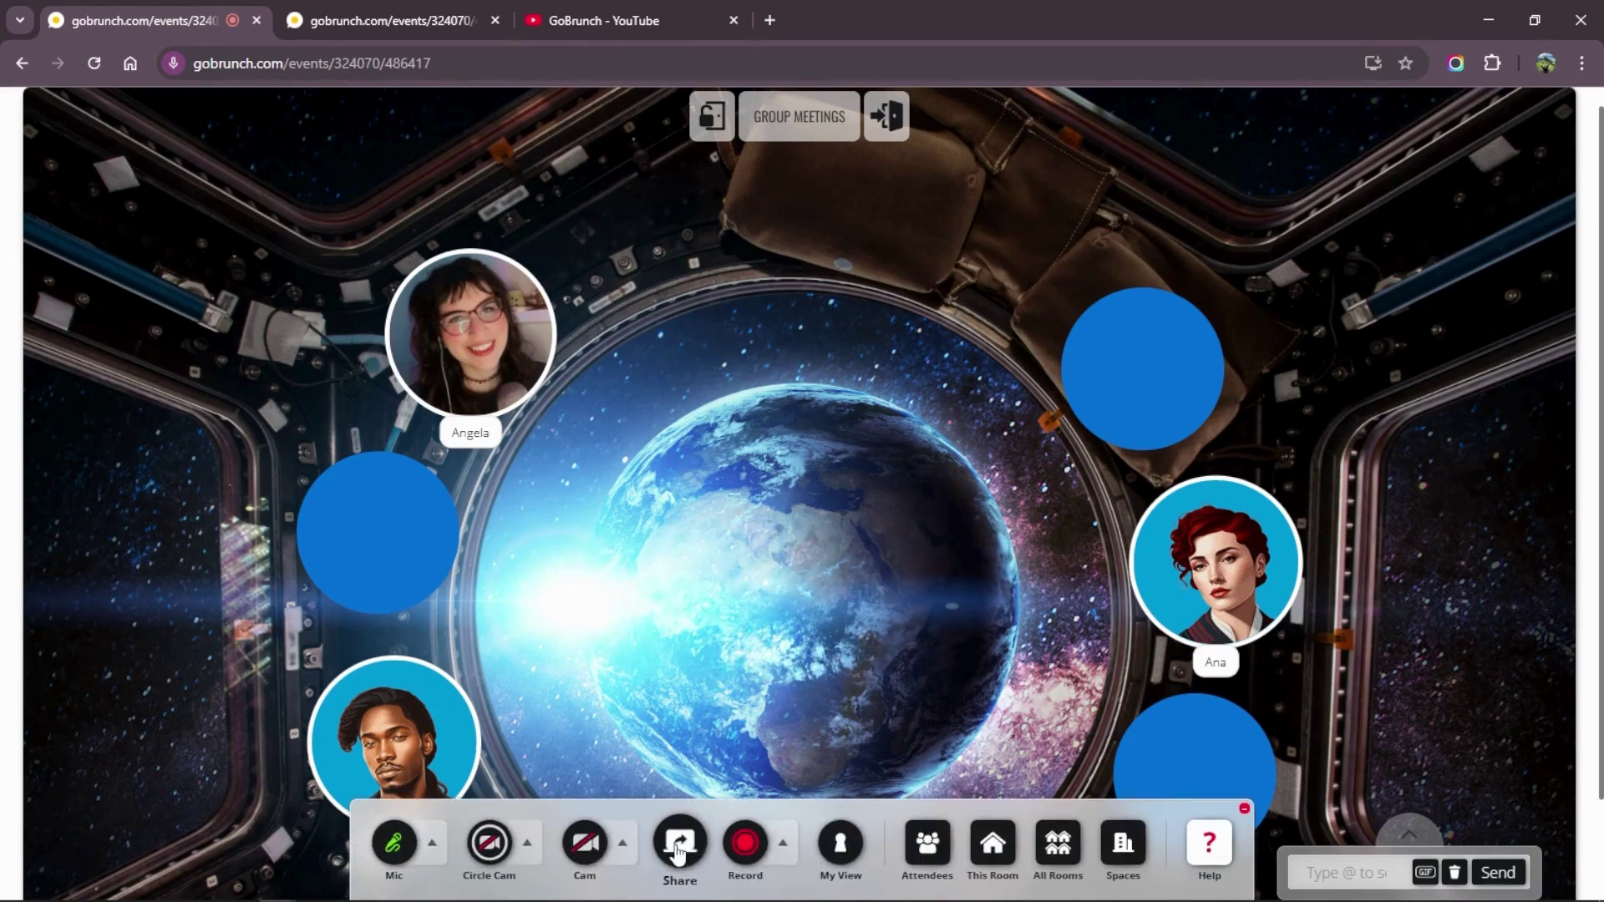
Step: Start sharing the 'GoBrunch - YouTube' Chrome tab with the room via Share Your Screen
{"action": "left_click", "coordinate": [678, 843]}
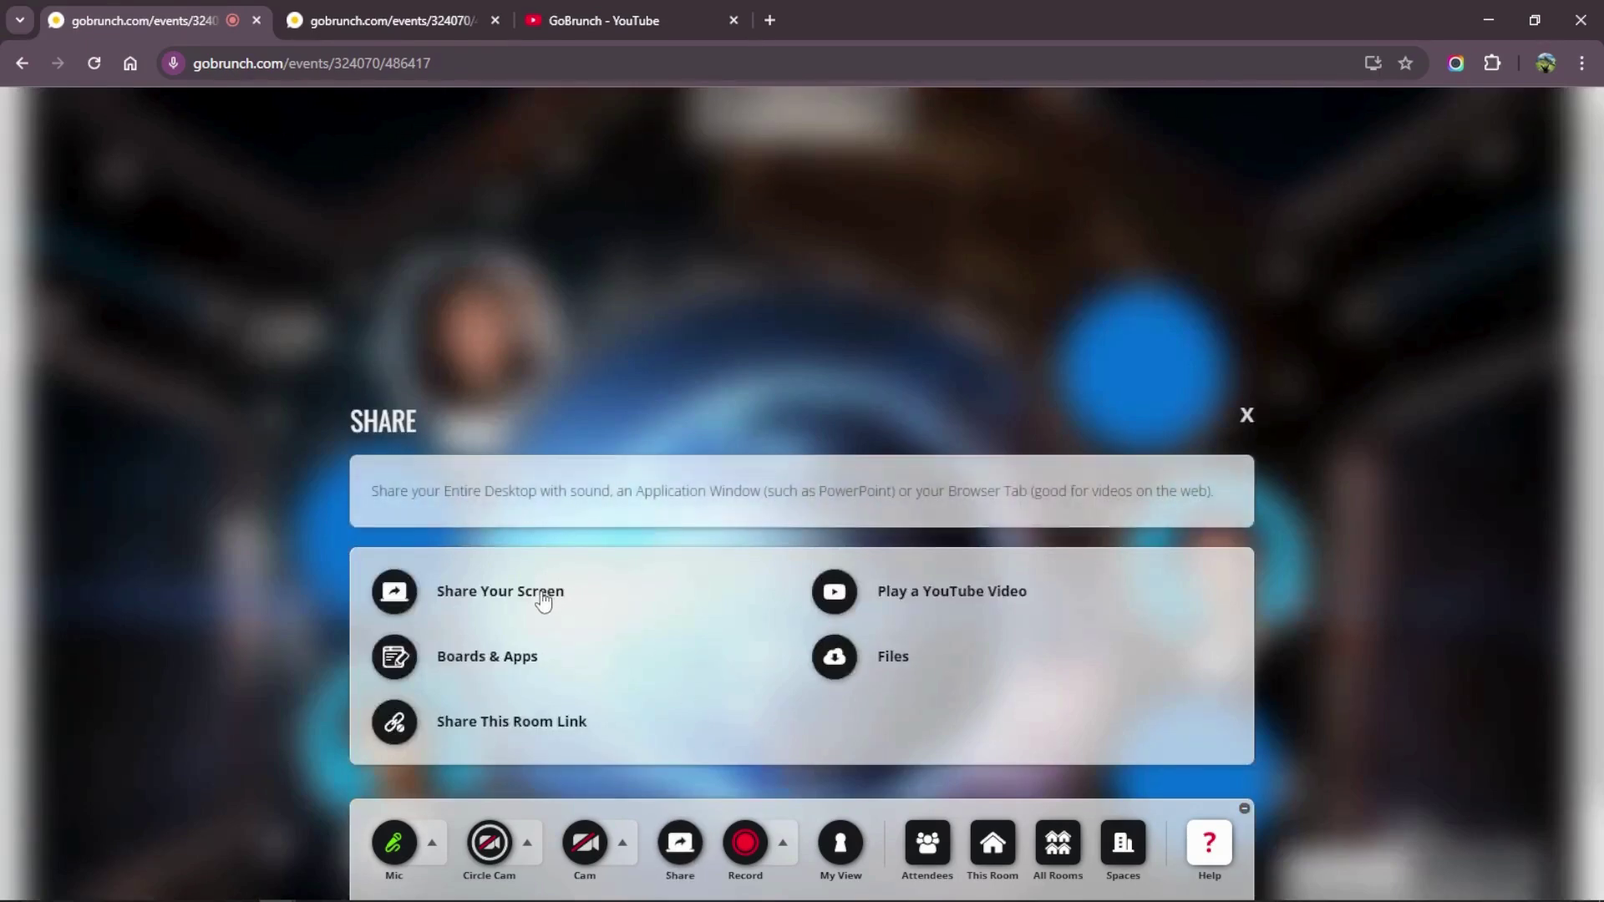
{"action": "left_click", "coordinate": [542, 600]}
{"action": "left_click", "coordinate": [720, 310]}
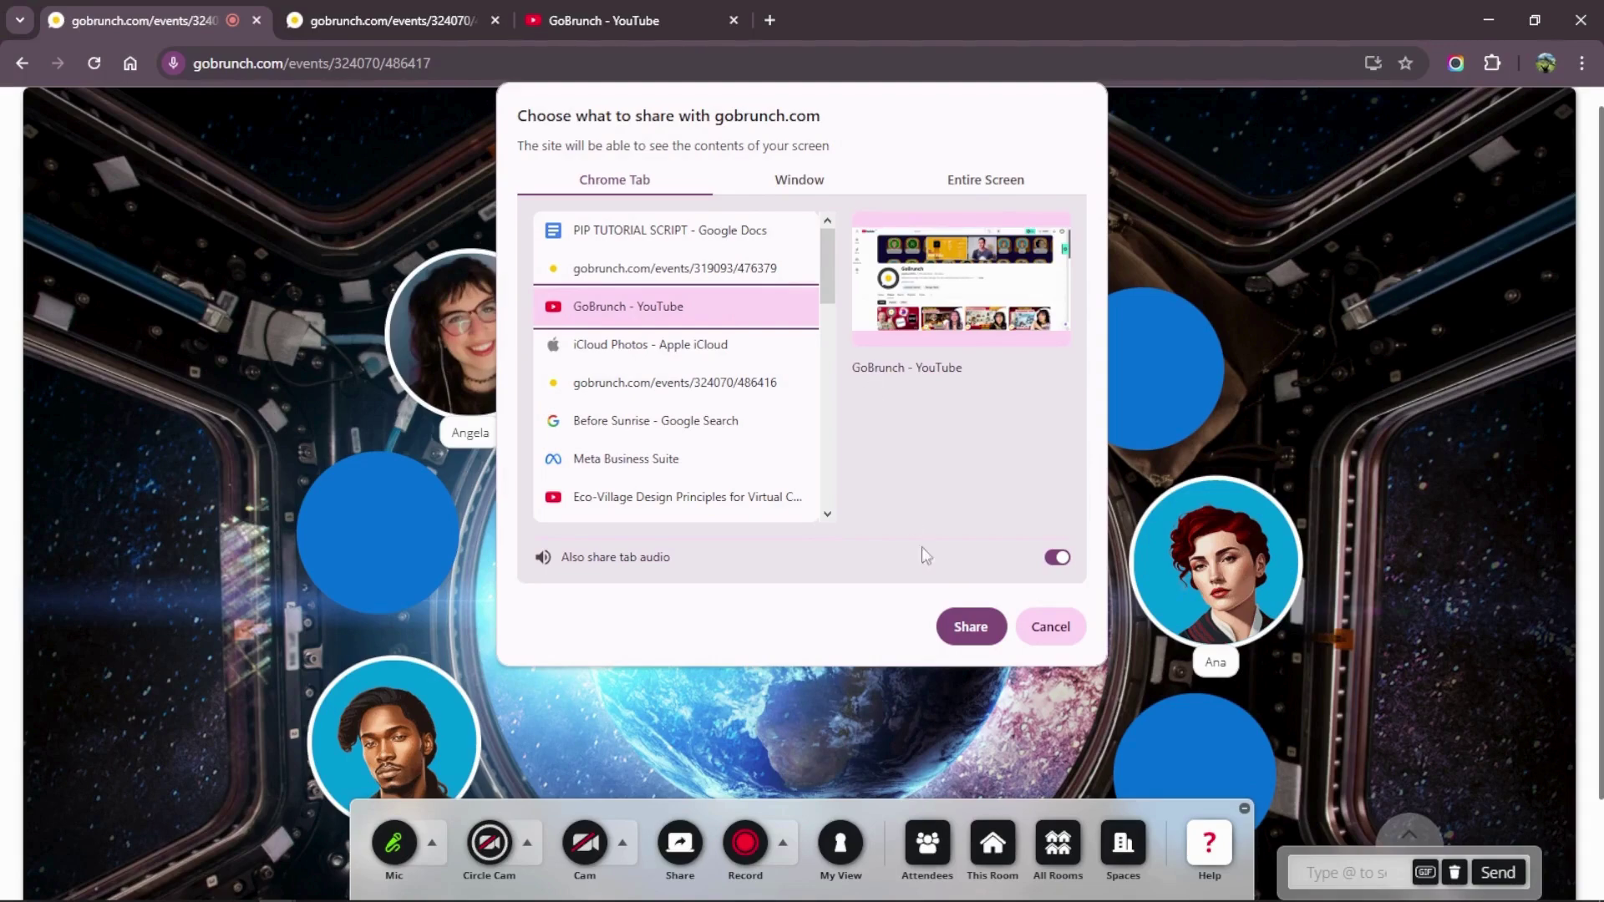
{"action": "left_click", "coordinate": [973, 628]}
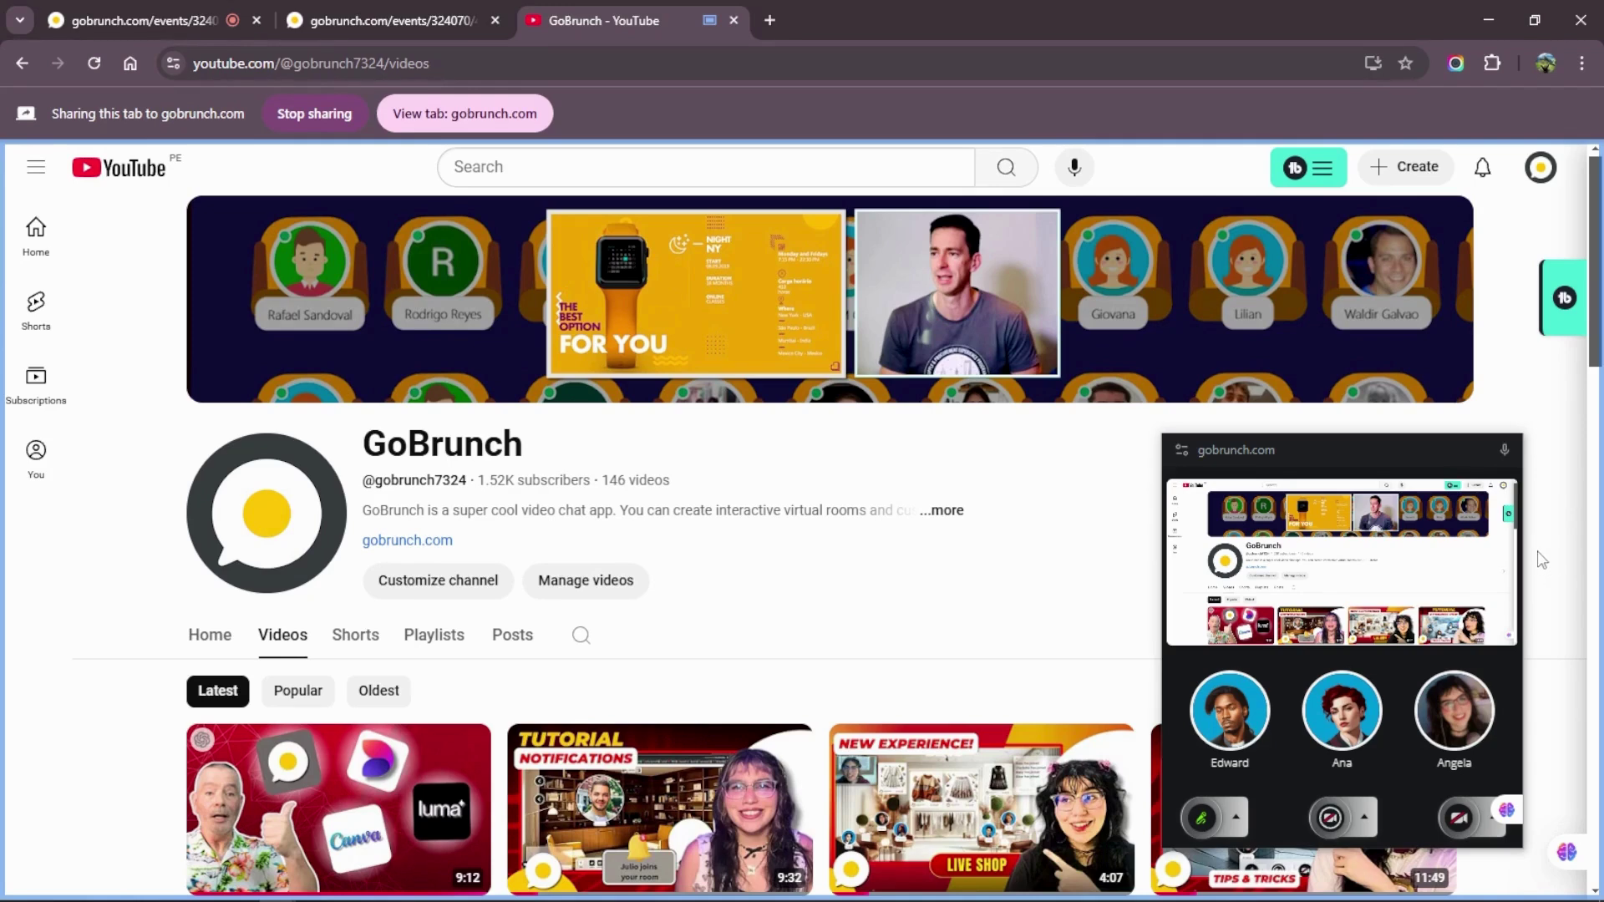
{"action": "scroll", "coordinate": [1552, 555], "scroll_direction": "down", "scroll_amount": 3}
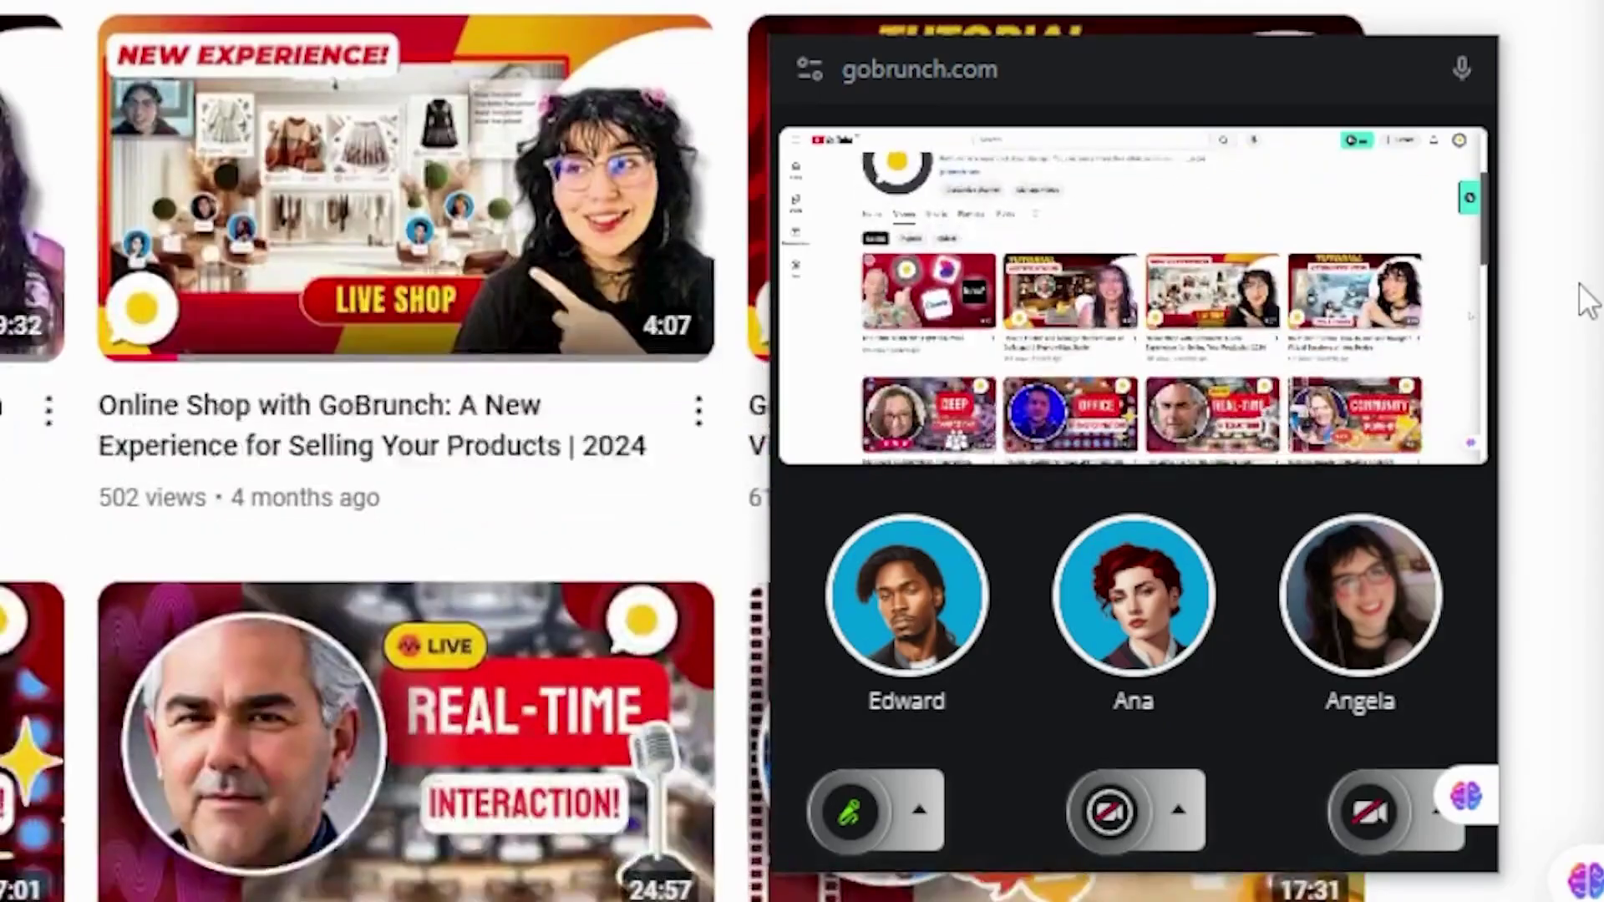
{"action": "scroll", "coordinate": [1586, 301], "scroll_direction": "down", "scroll_amount": 3}
{"action": "scroll", "coordinate": [1587, 302], "scroll_direction": "down", "scroll_amount": 3}
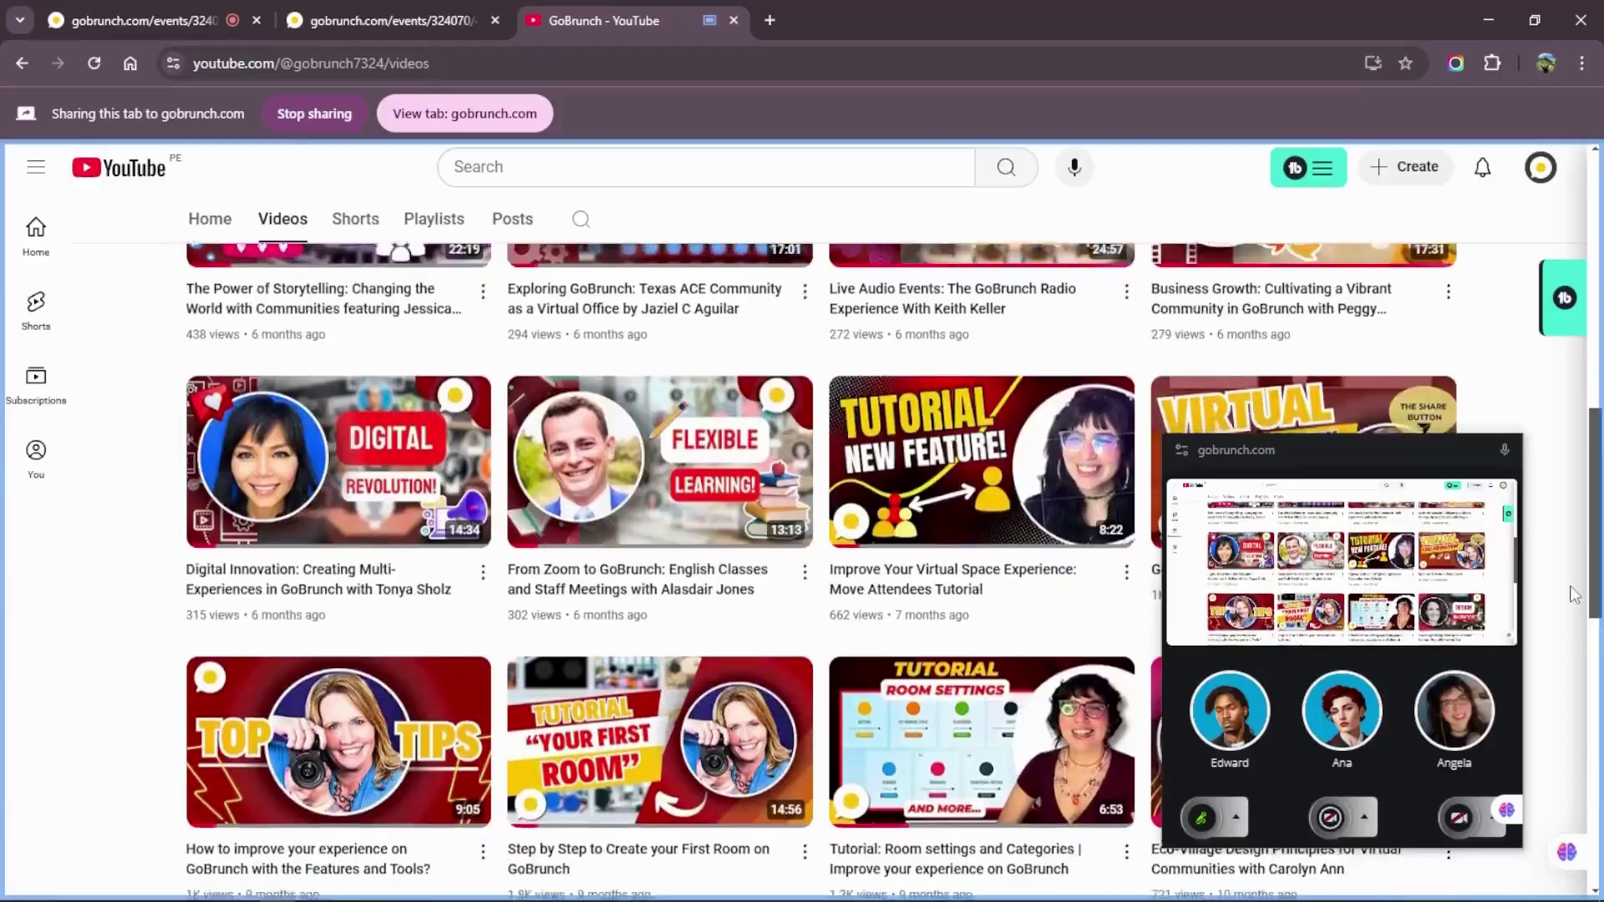
{"action": "scroll", "coordinate": [1573, 596], "scroll_direction": "up", "scroll_amount": 3}
{"action": "scroll", "coordinate": [1567, 614], "scroll_direction": "up", "scroll_amount": 3}
{"action": "scroll", "coordinate": [1567, 615], "scroll_direction": "up", "scroll_amount": 5}
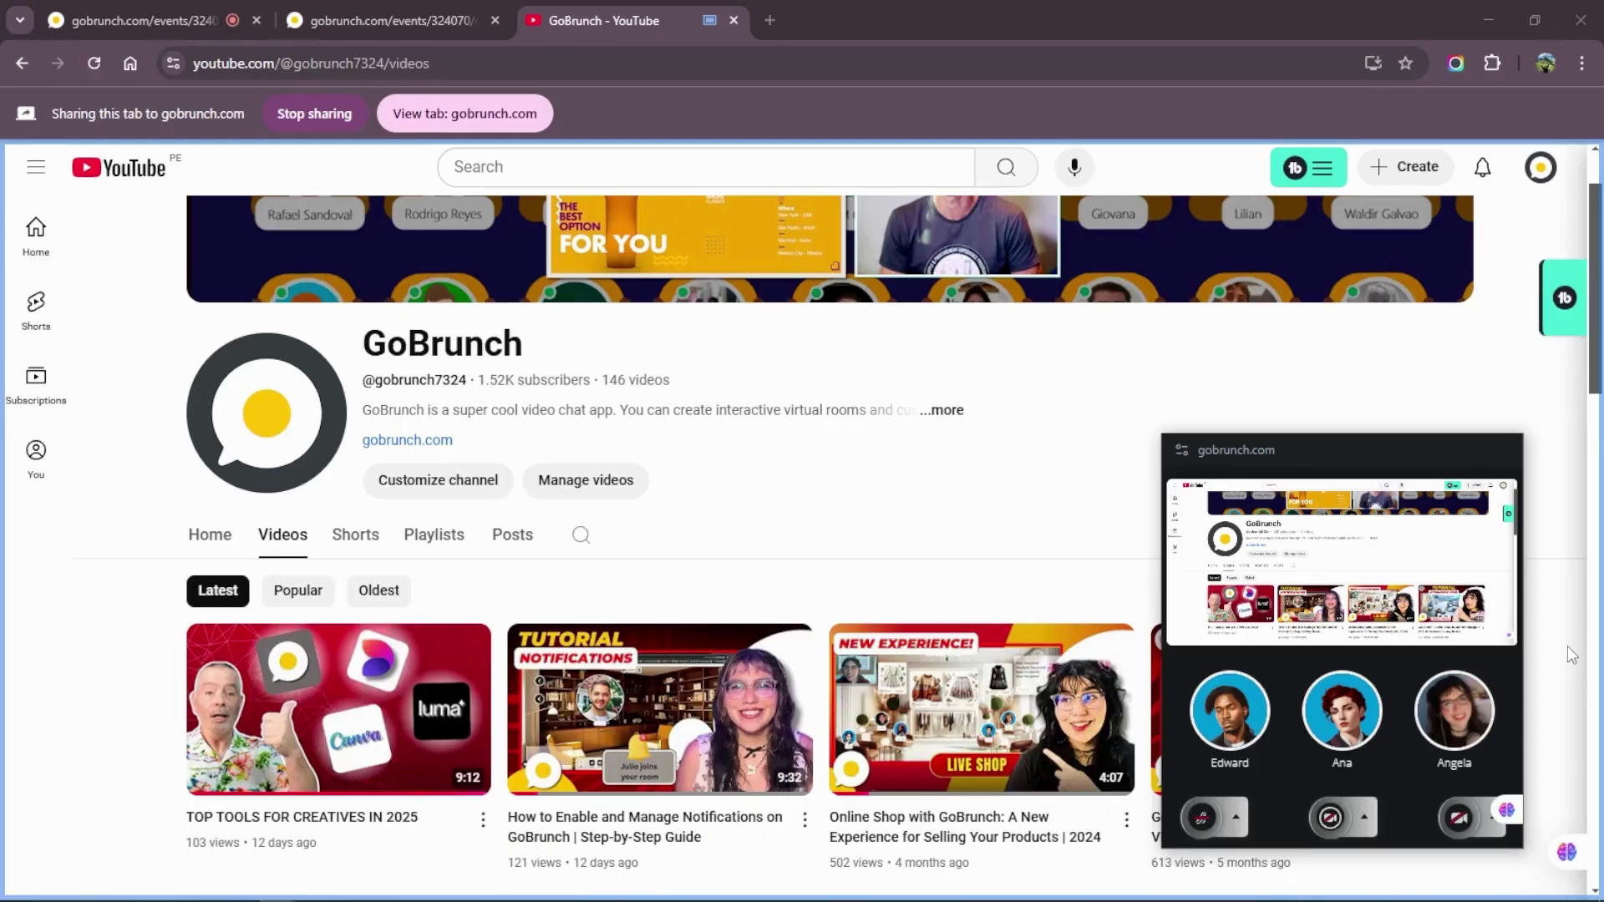
{"action": "scroll", "coordinate": [1571, 655], "scroll_direction": "down", "scroll_amount": 2}
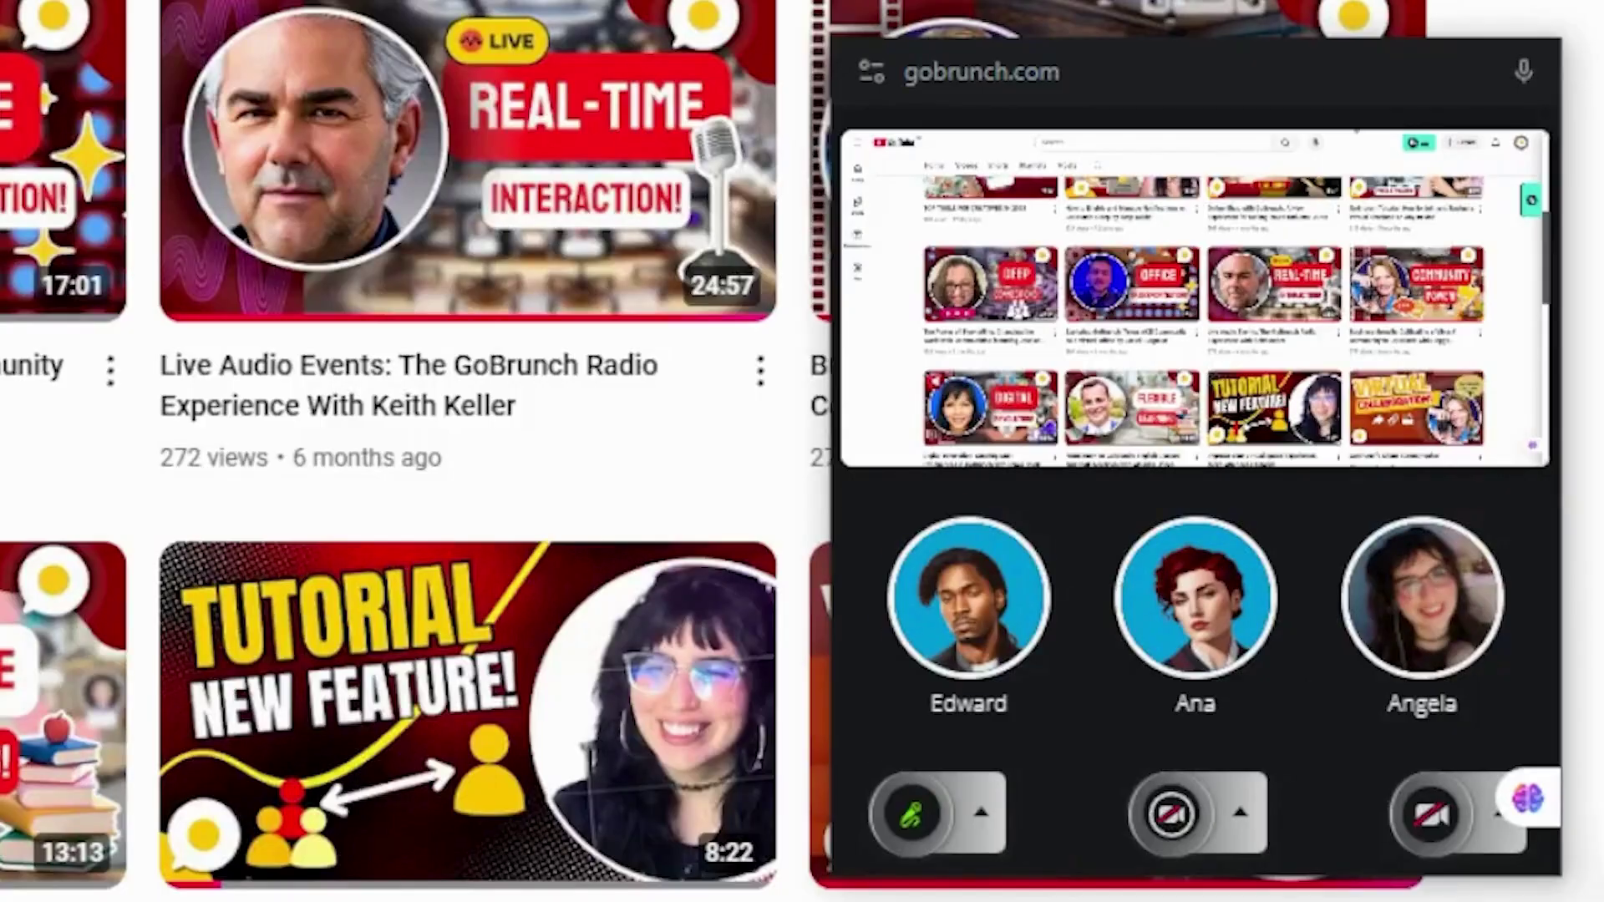
{"action": "scroll", "coordinate": [464, 452], "scroll_direction": "up", "scroll_amount": 3}
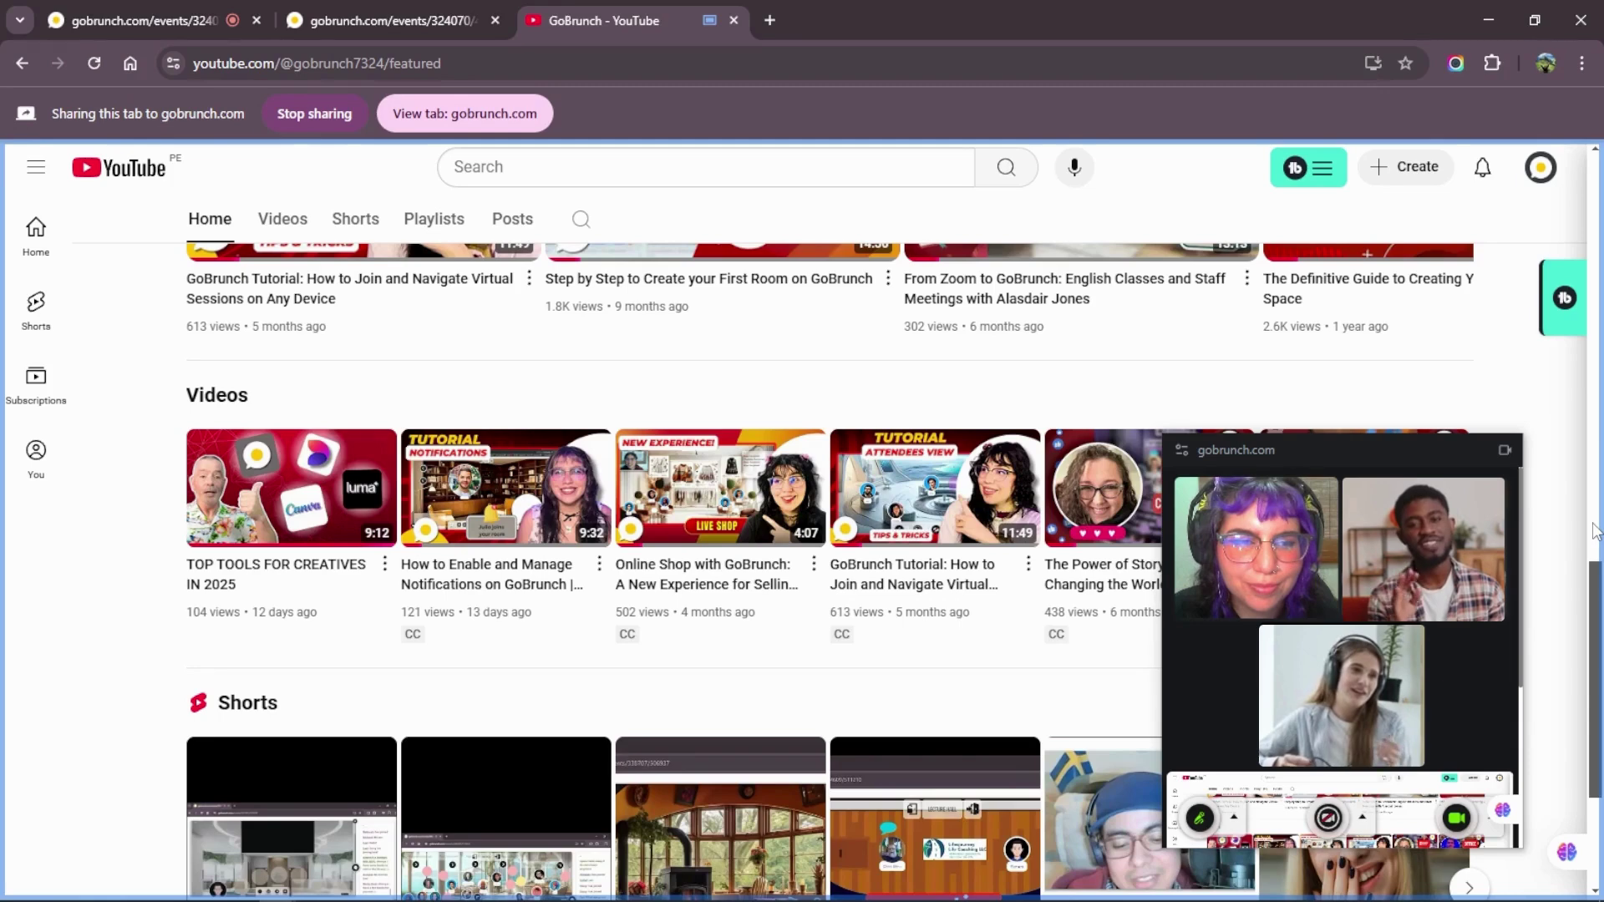
{"action": "scroll", "coordinate": [1535, 398], "scroll_direction": "up", "scroll_amount": 3}
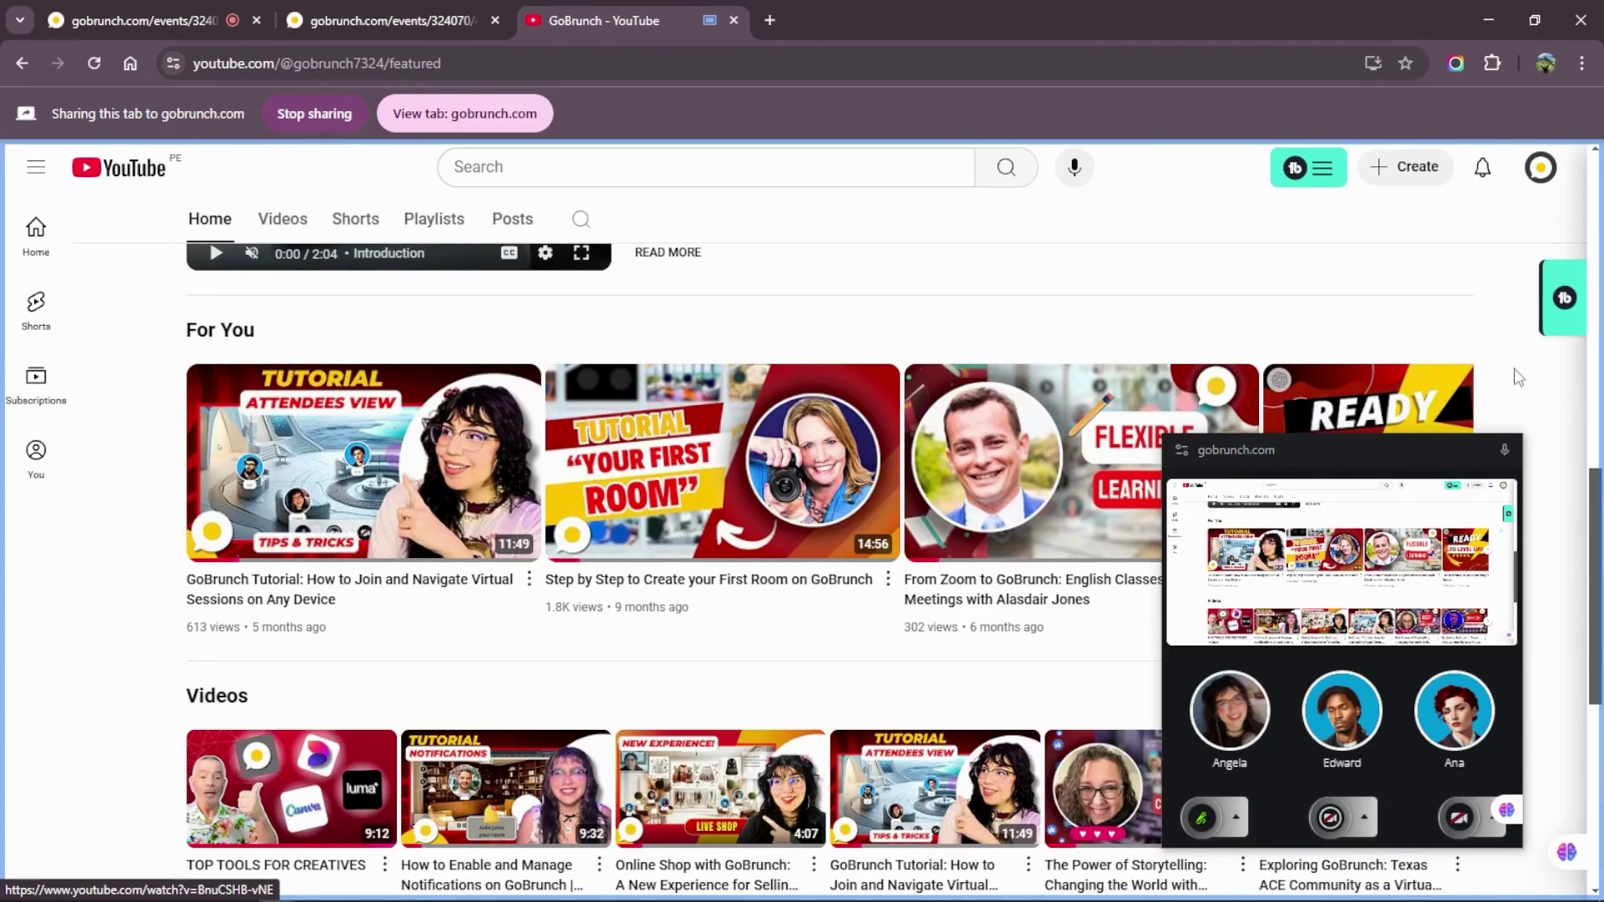
{"action": "mouse_move", "coordinate": [1341, 449]}
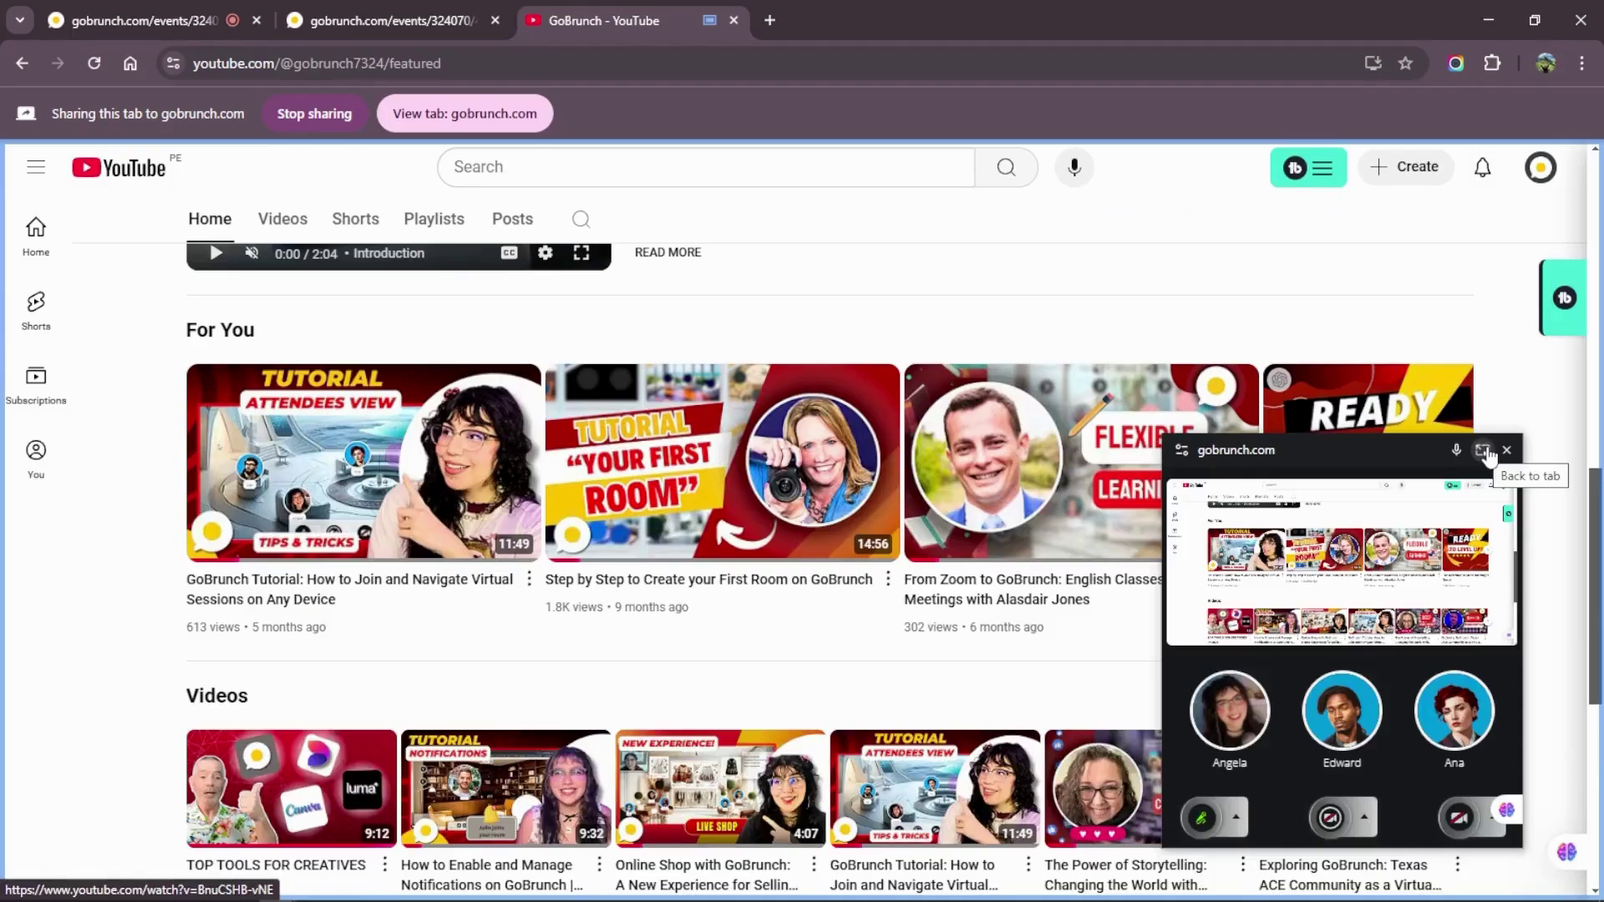
Step: Drag the shared-screen thumbnail to the centre of the space station room, then bring up the Mars Brainstorm room tab
{"action": "left_click", "coordinate": [1483, 450]}
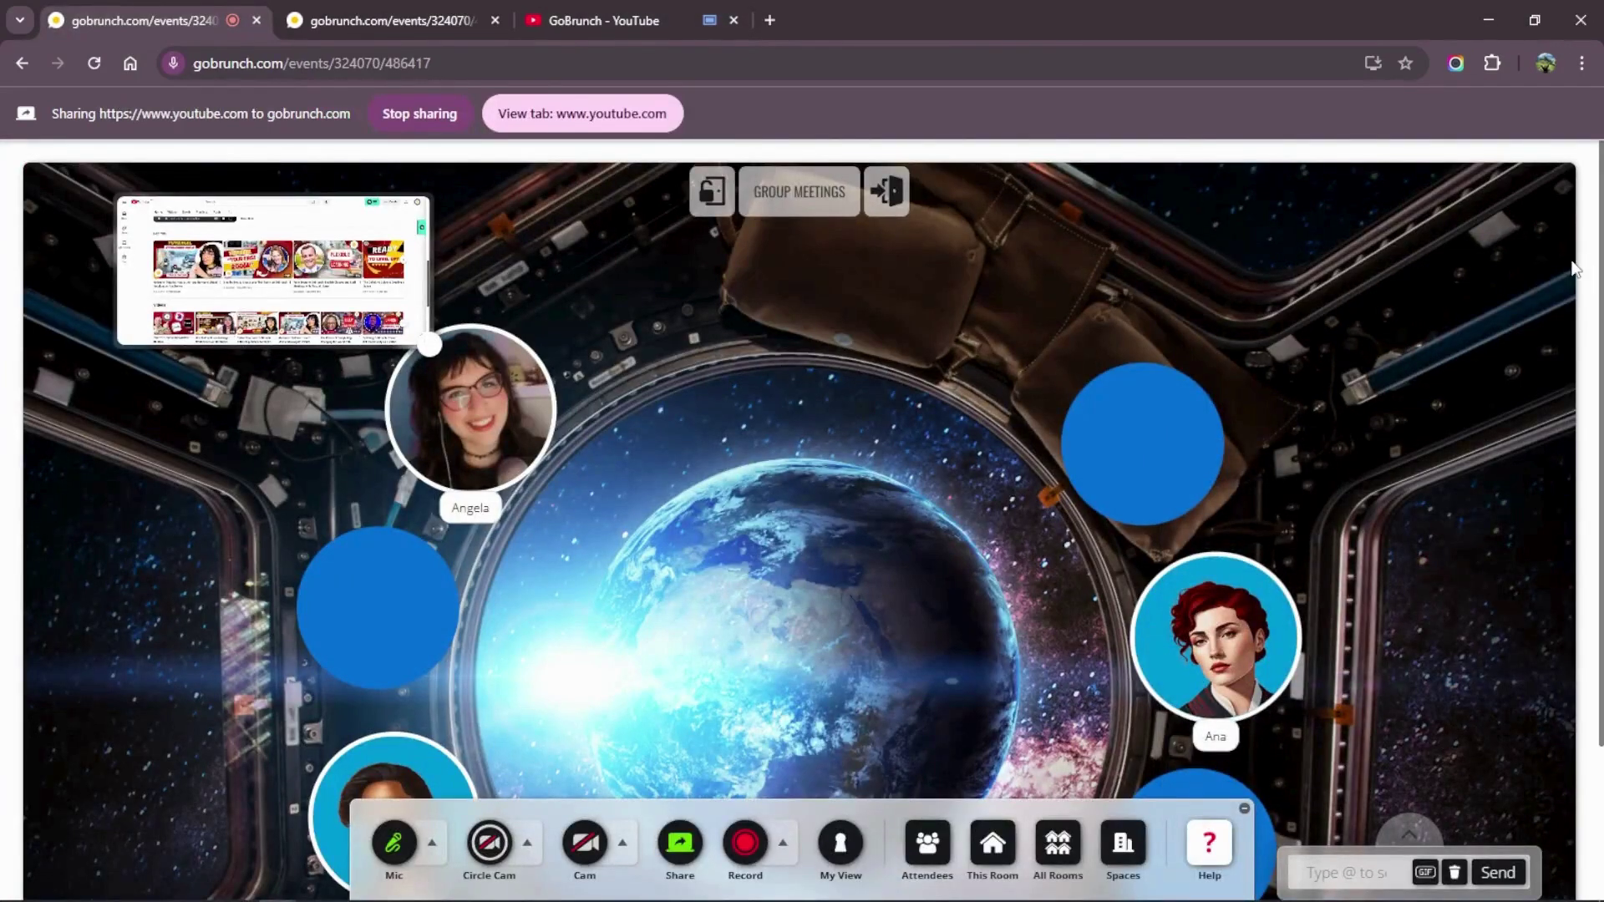
{"action": "key", "text": "ctrl+Tab"}
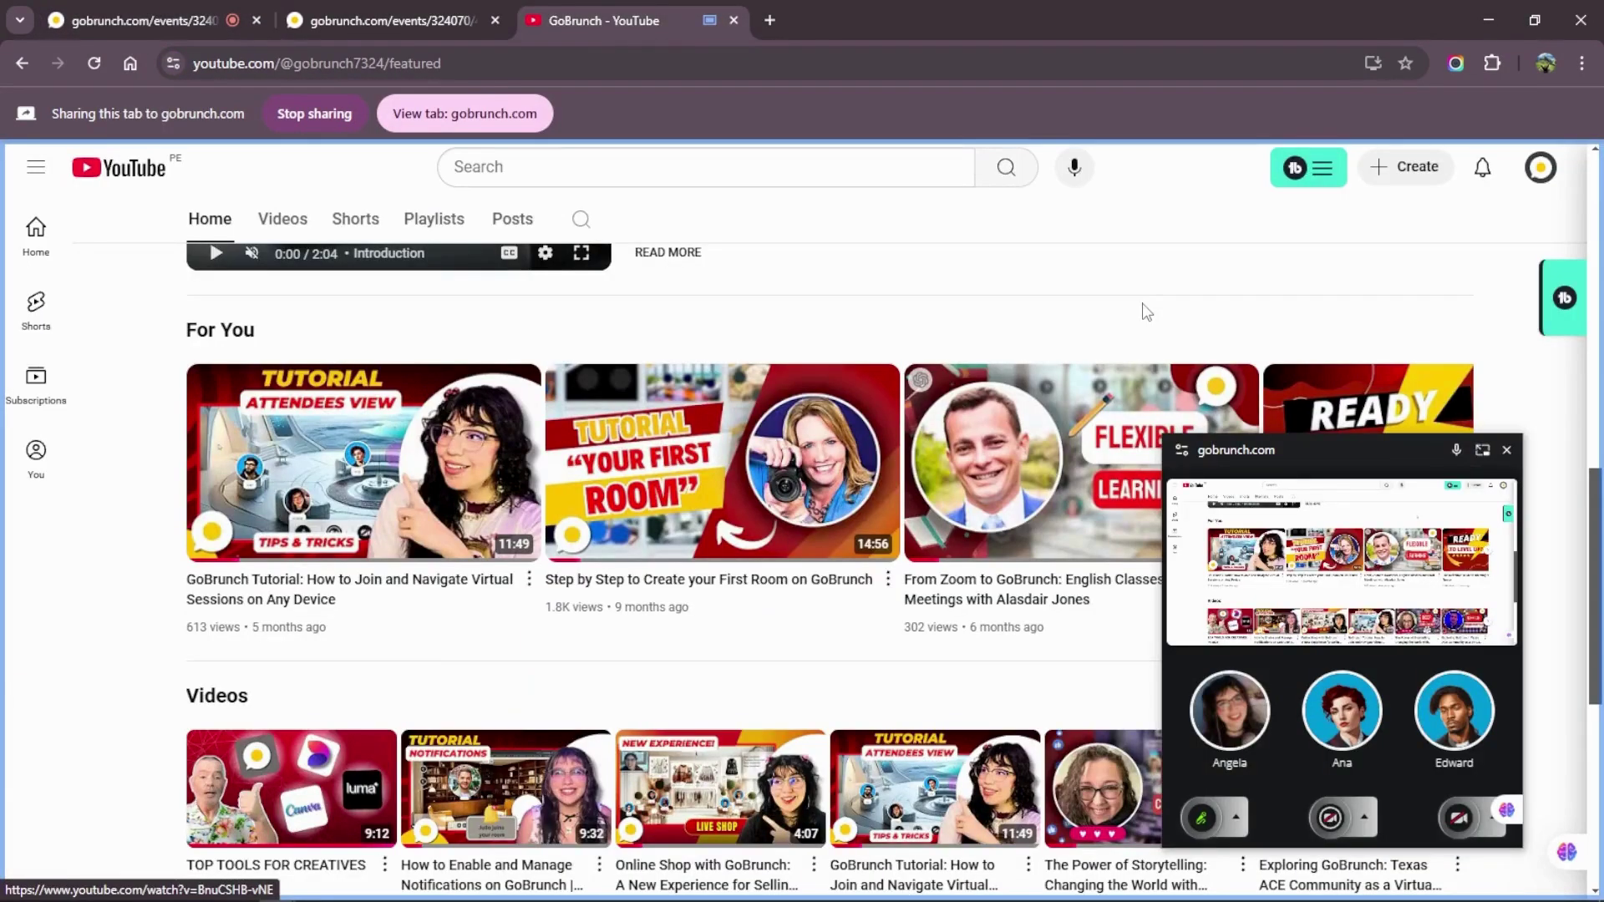
{"action": "left_click", "coordinate": [173, 22]}
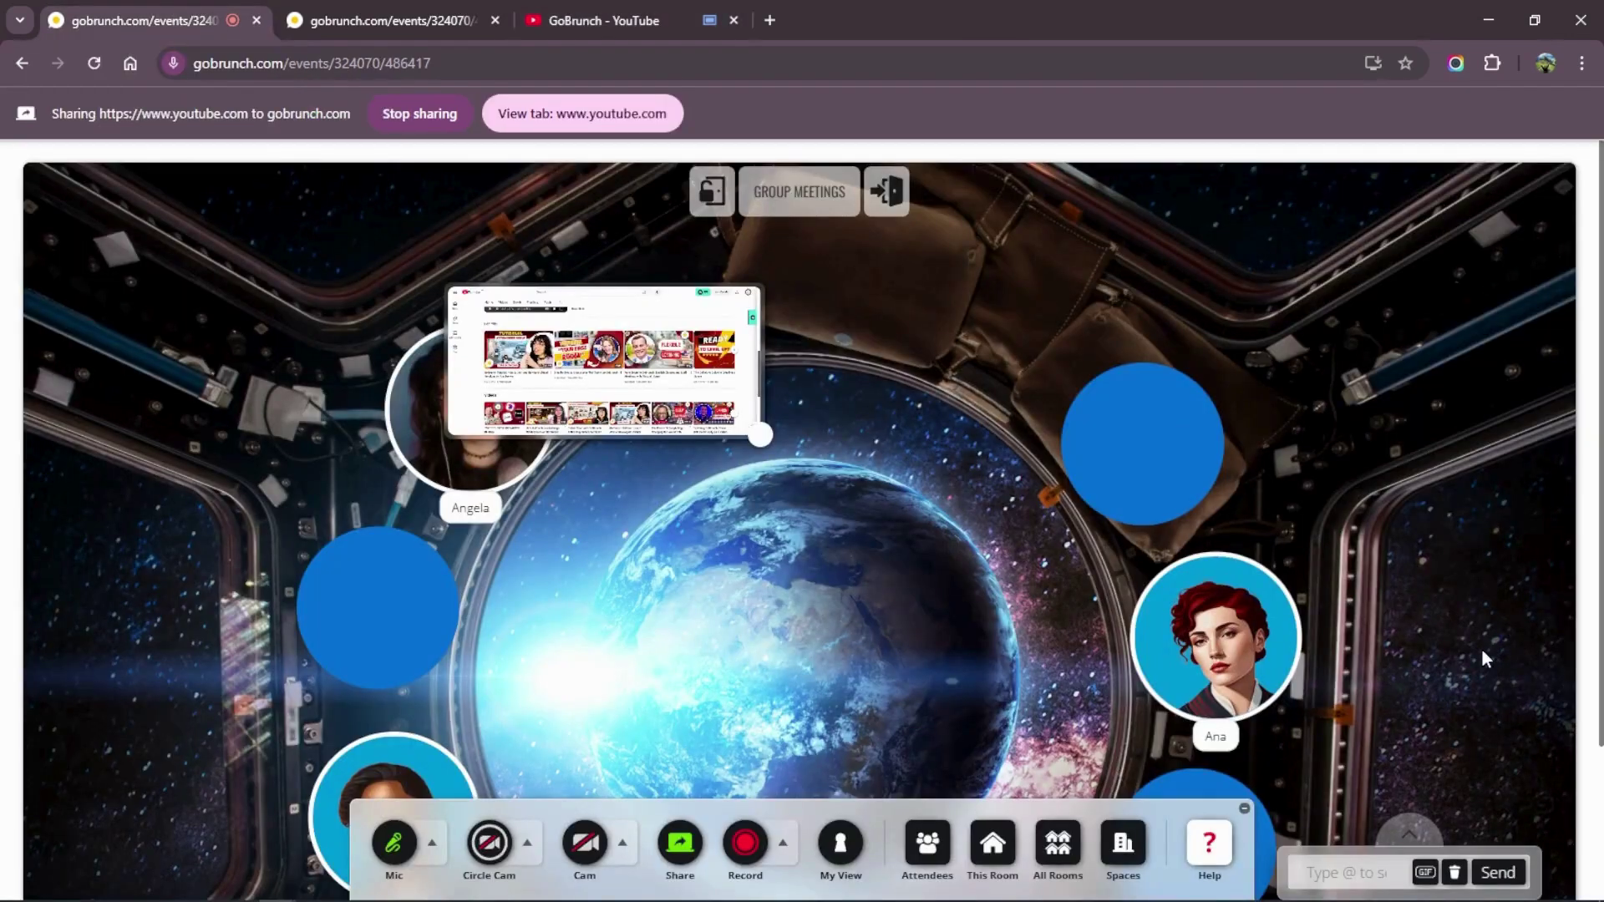
{"action": "mouse_move", "coordinate": [604, 364]}
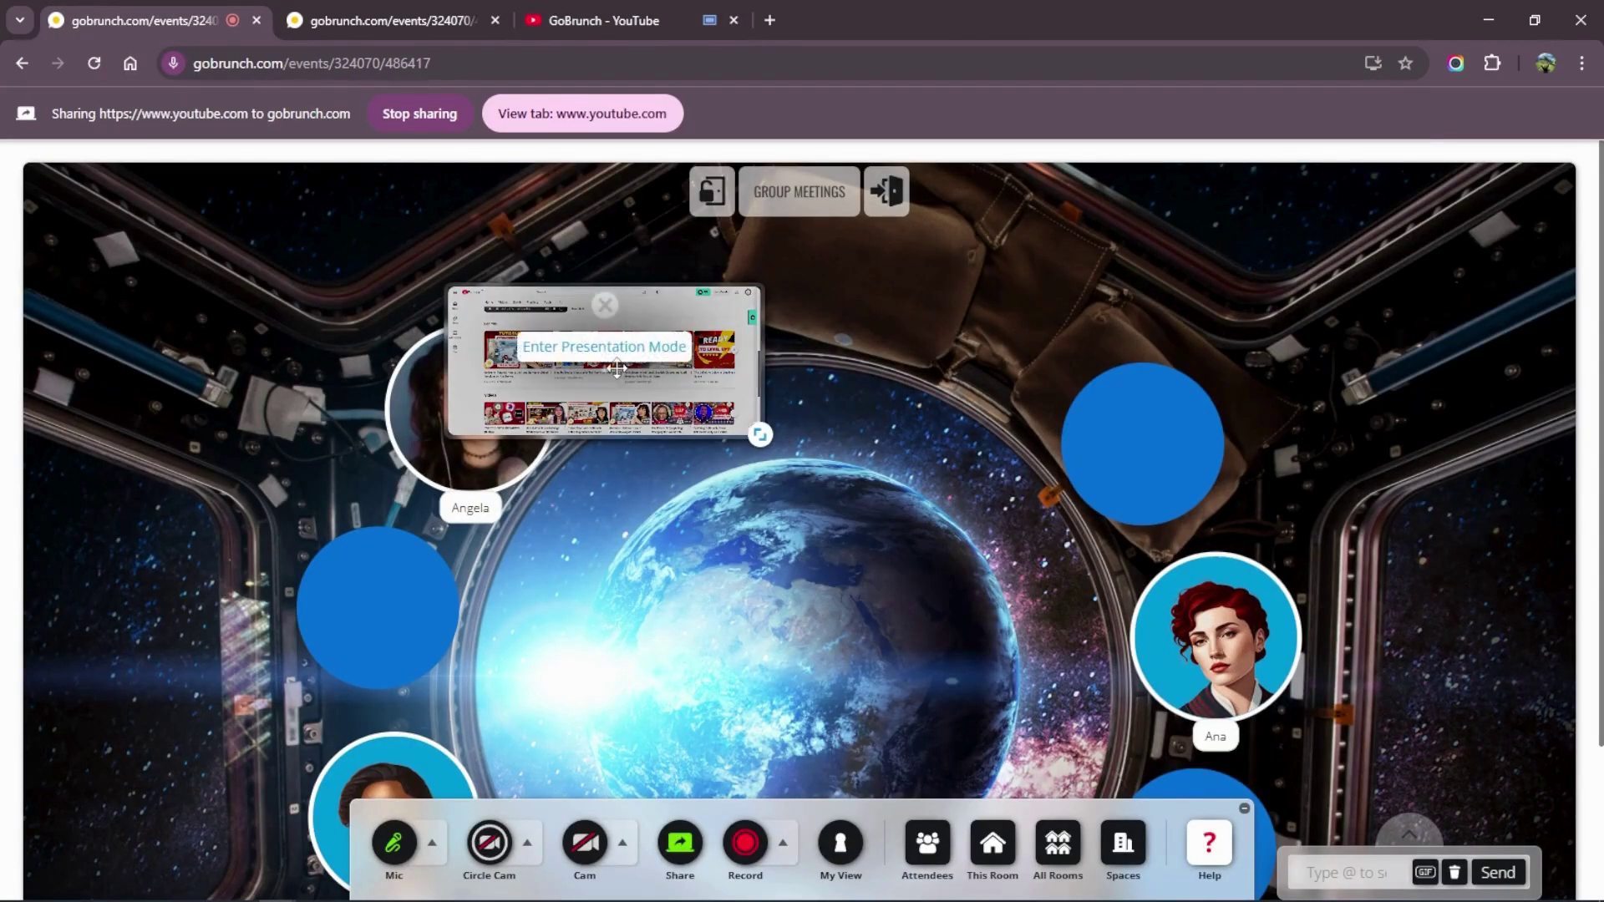
{"action": "left_click_drag", "start_coordinate": [618, 368], "coordinate": [834, 541]}
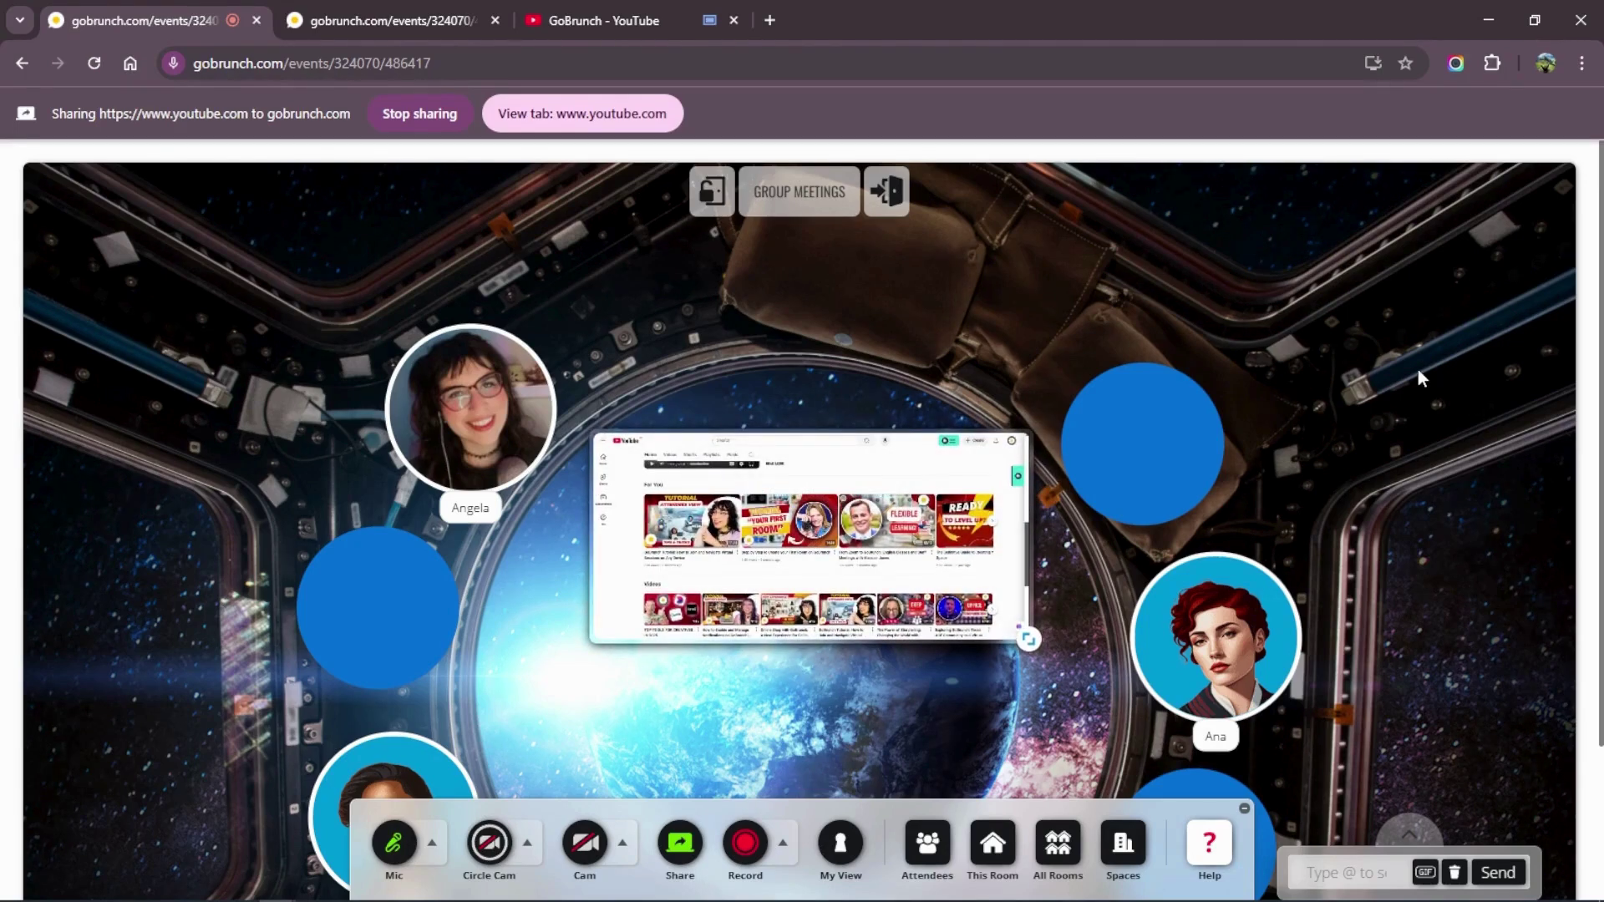
{"action": "key", "text": "ctrl+Tab"}
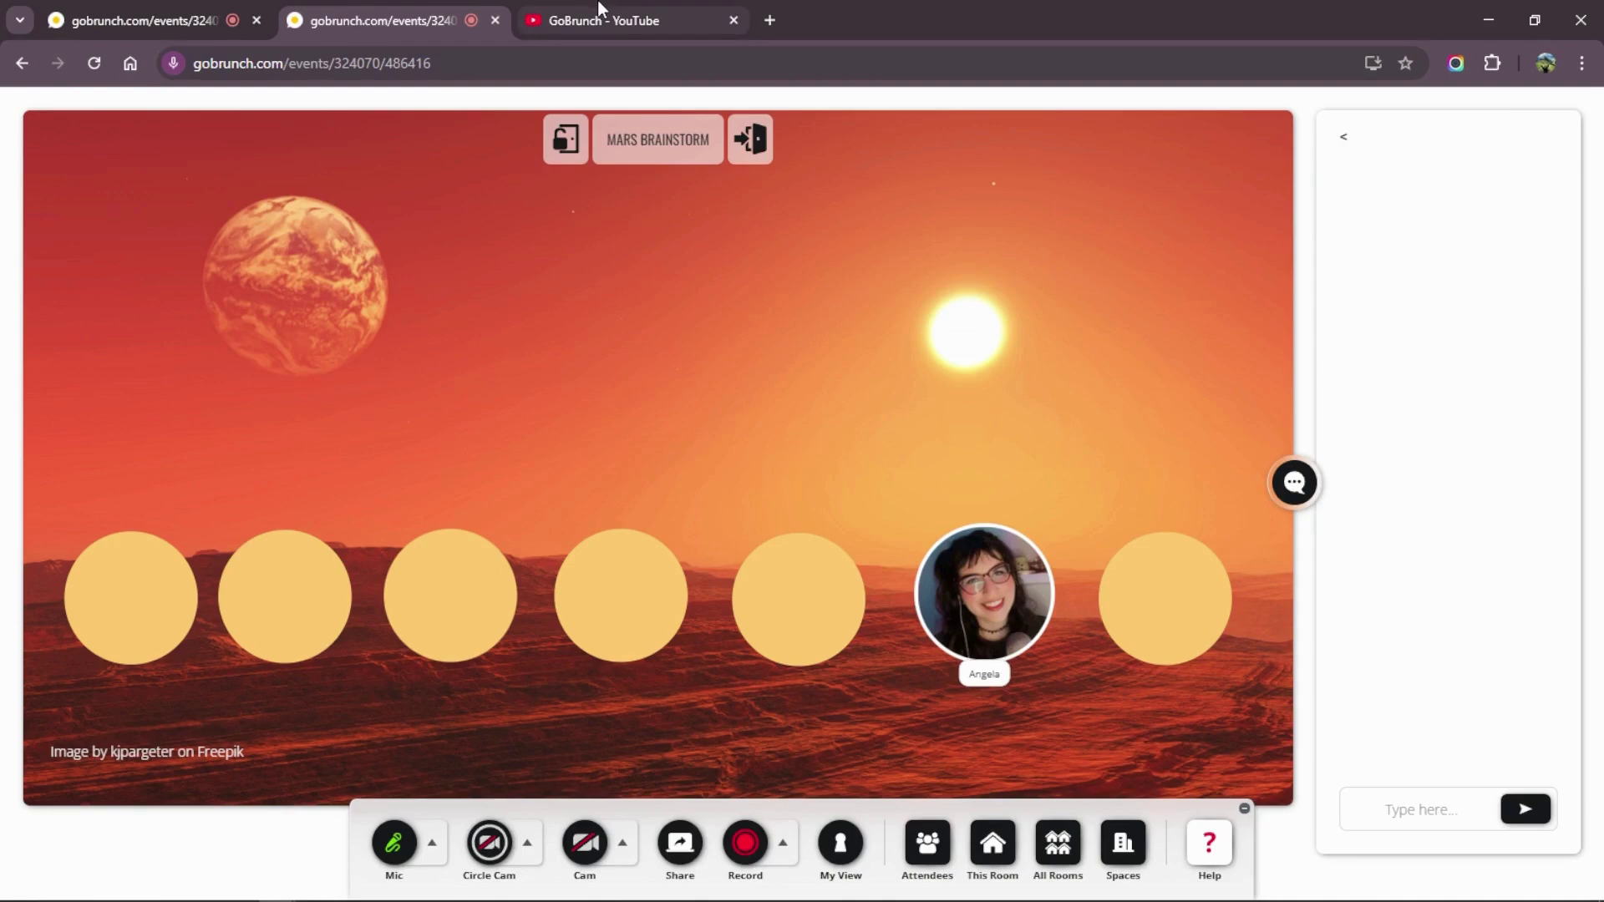
Step: Show the GoBrunch YouTube channel with the Mars room floating, then switch to the PowerPoint window
{"action": "left_click", "coordinate": [601, 18]}
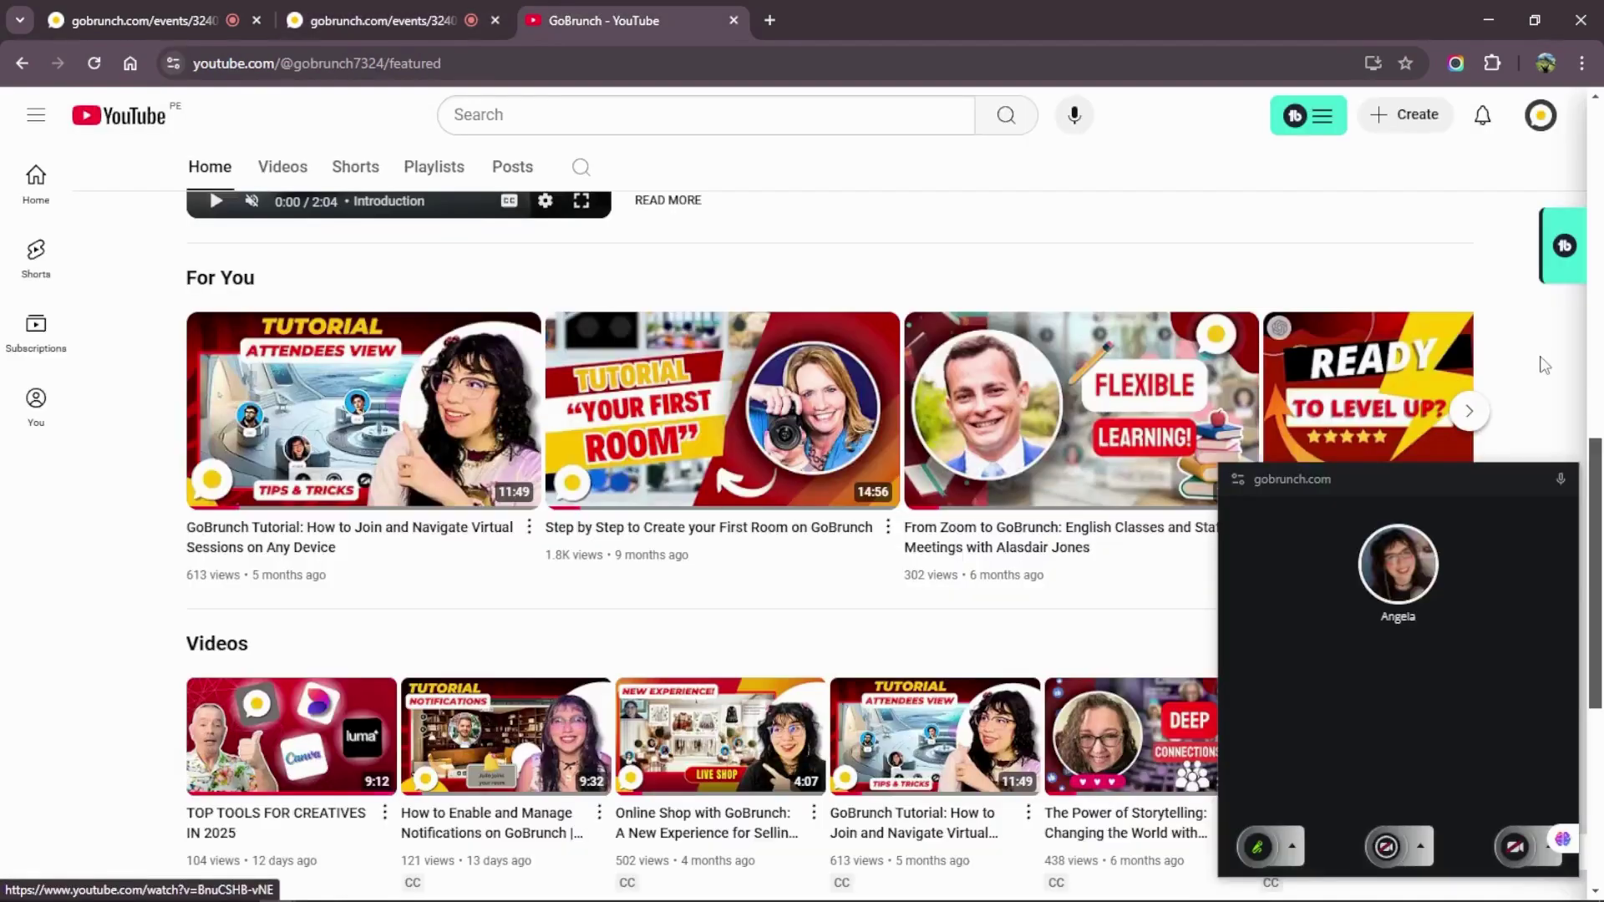
{"action": "key", "text": "alt+Tab"}
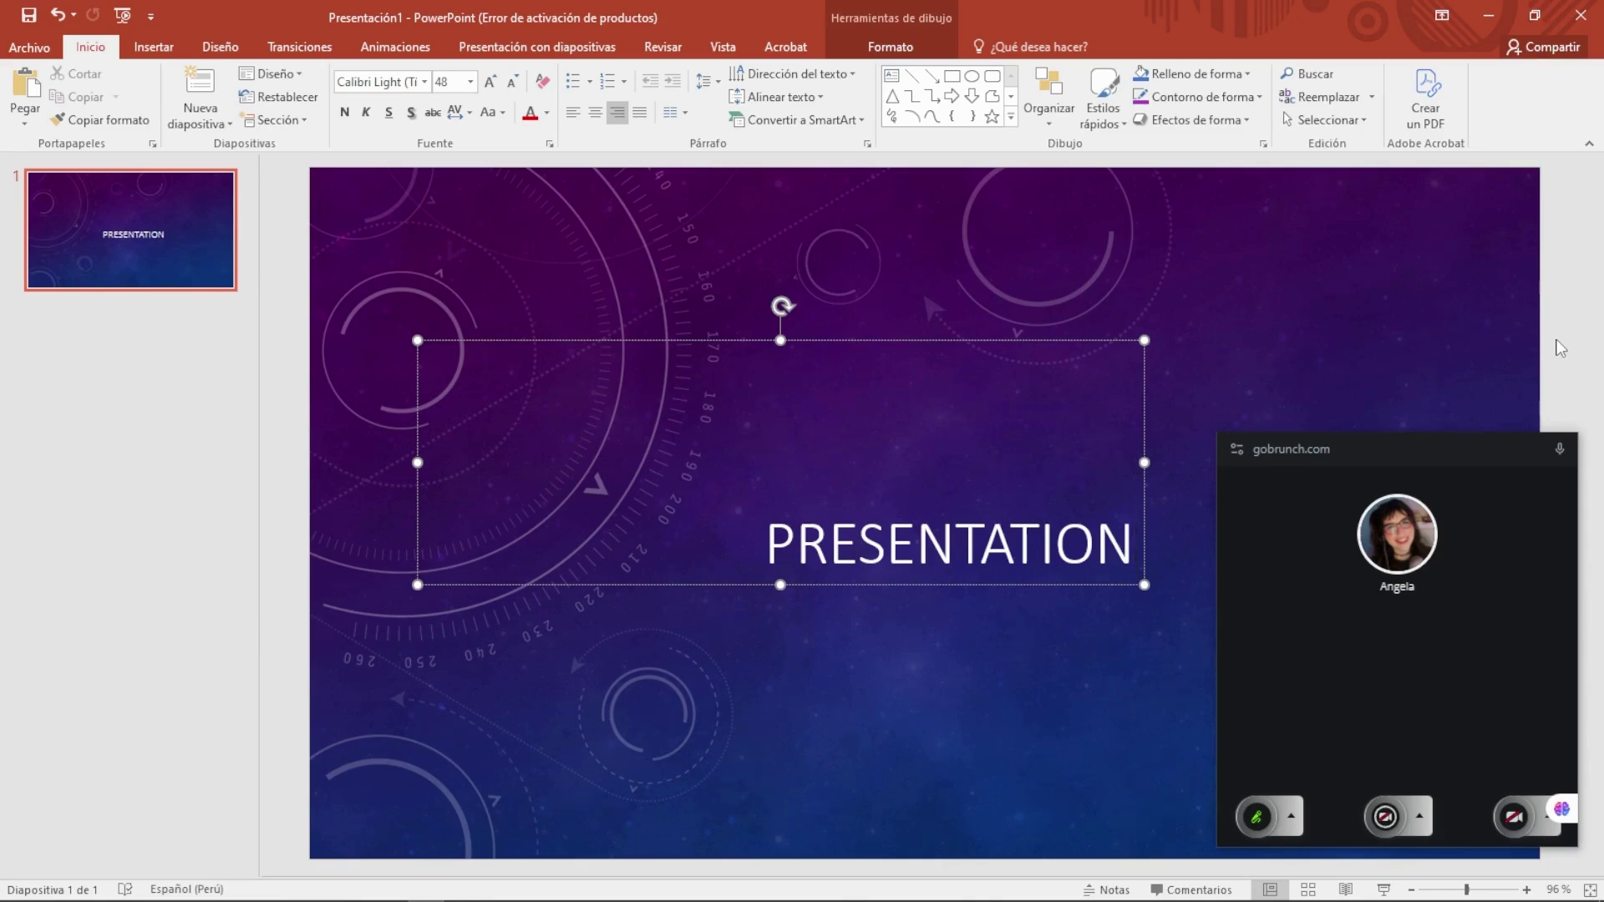
Step: Deselect the PRESENTATION title box by clicking an empty area of the slide
{"action": "left_click", "coordinate": [1560, 347]}
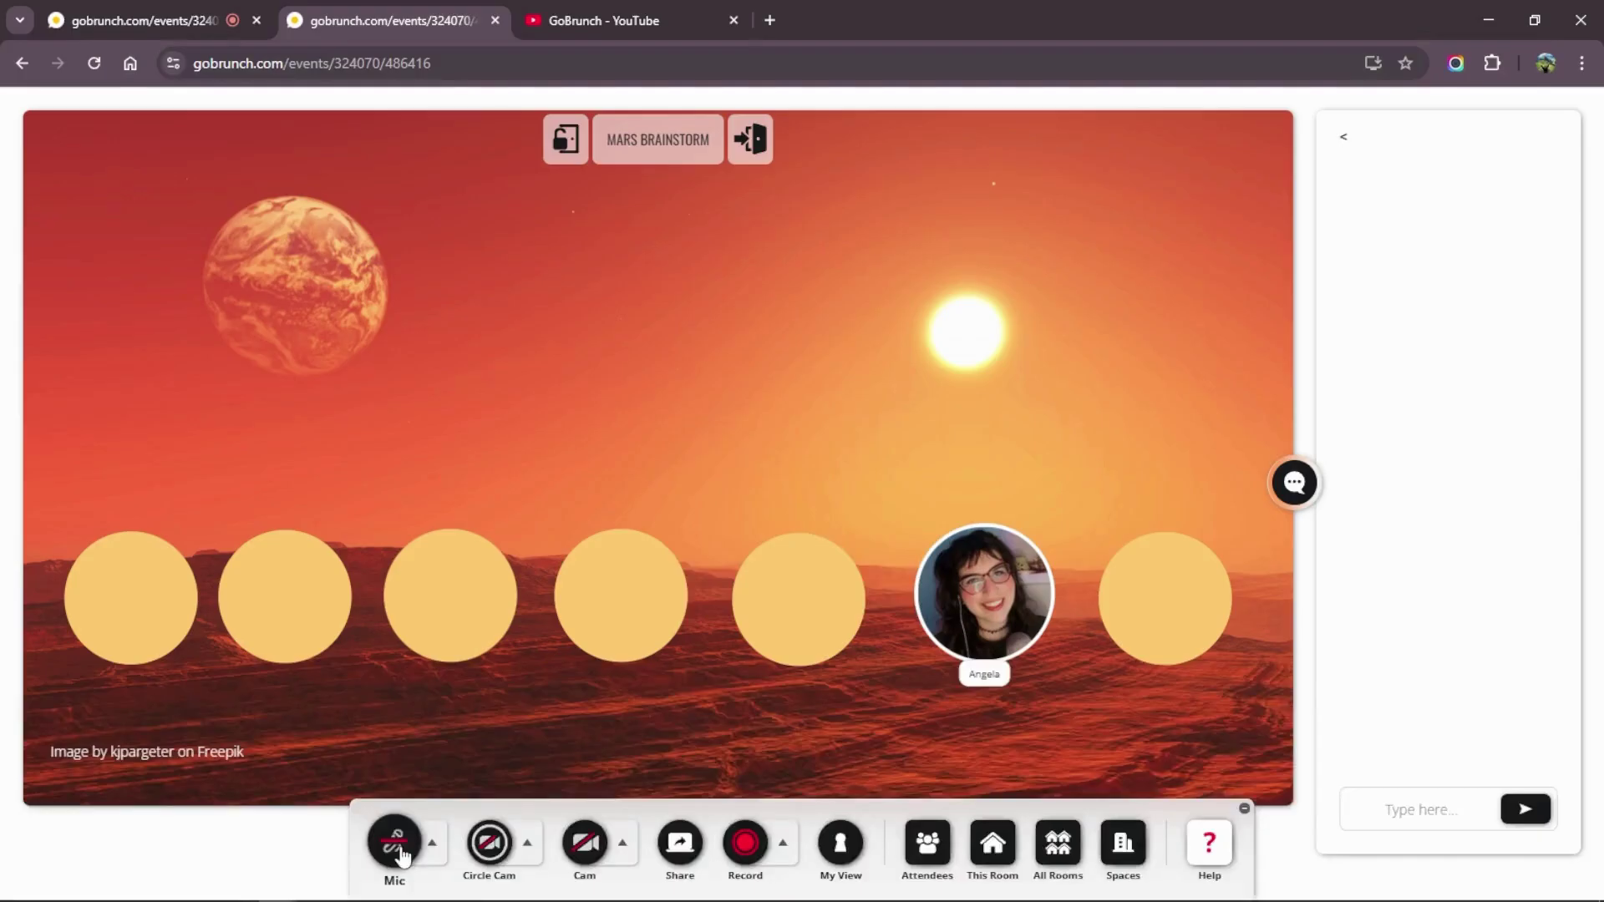
Step: Turn Angela's microphone on in the room, then mute it from the floating window over YouTube
{"action": "left_click", "coordinate": [539, 784]}
{"action": "left_click", "coordinate": [398, 844]}
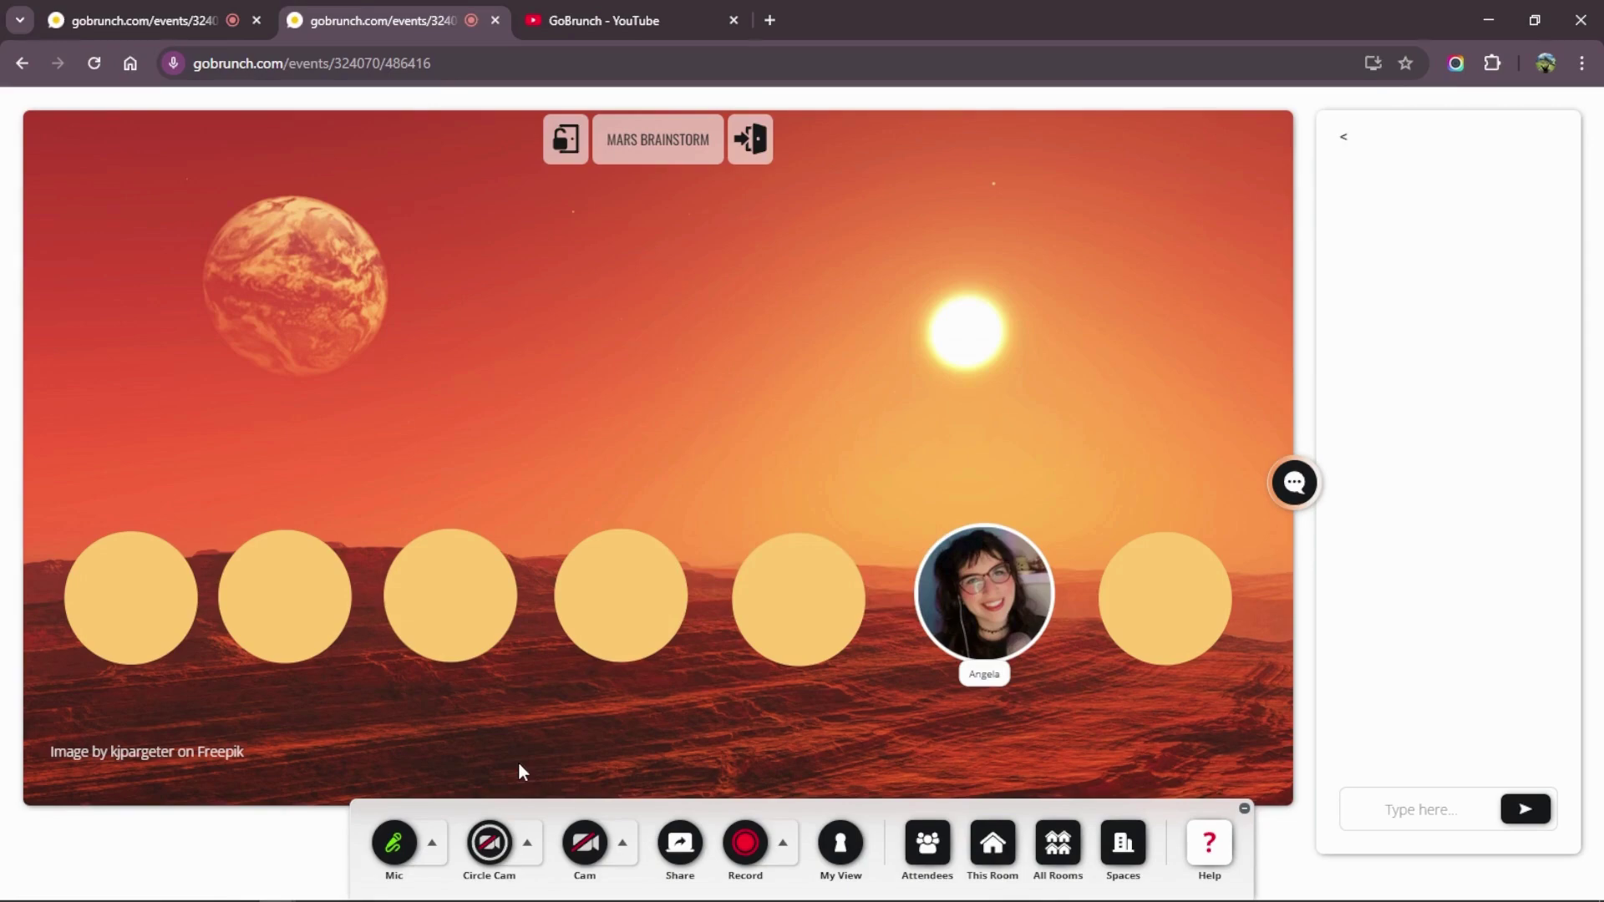
{"action": "left_click", "coordinate": [604, 21]}
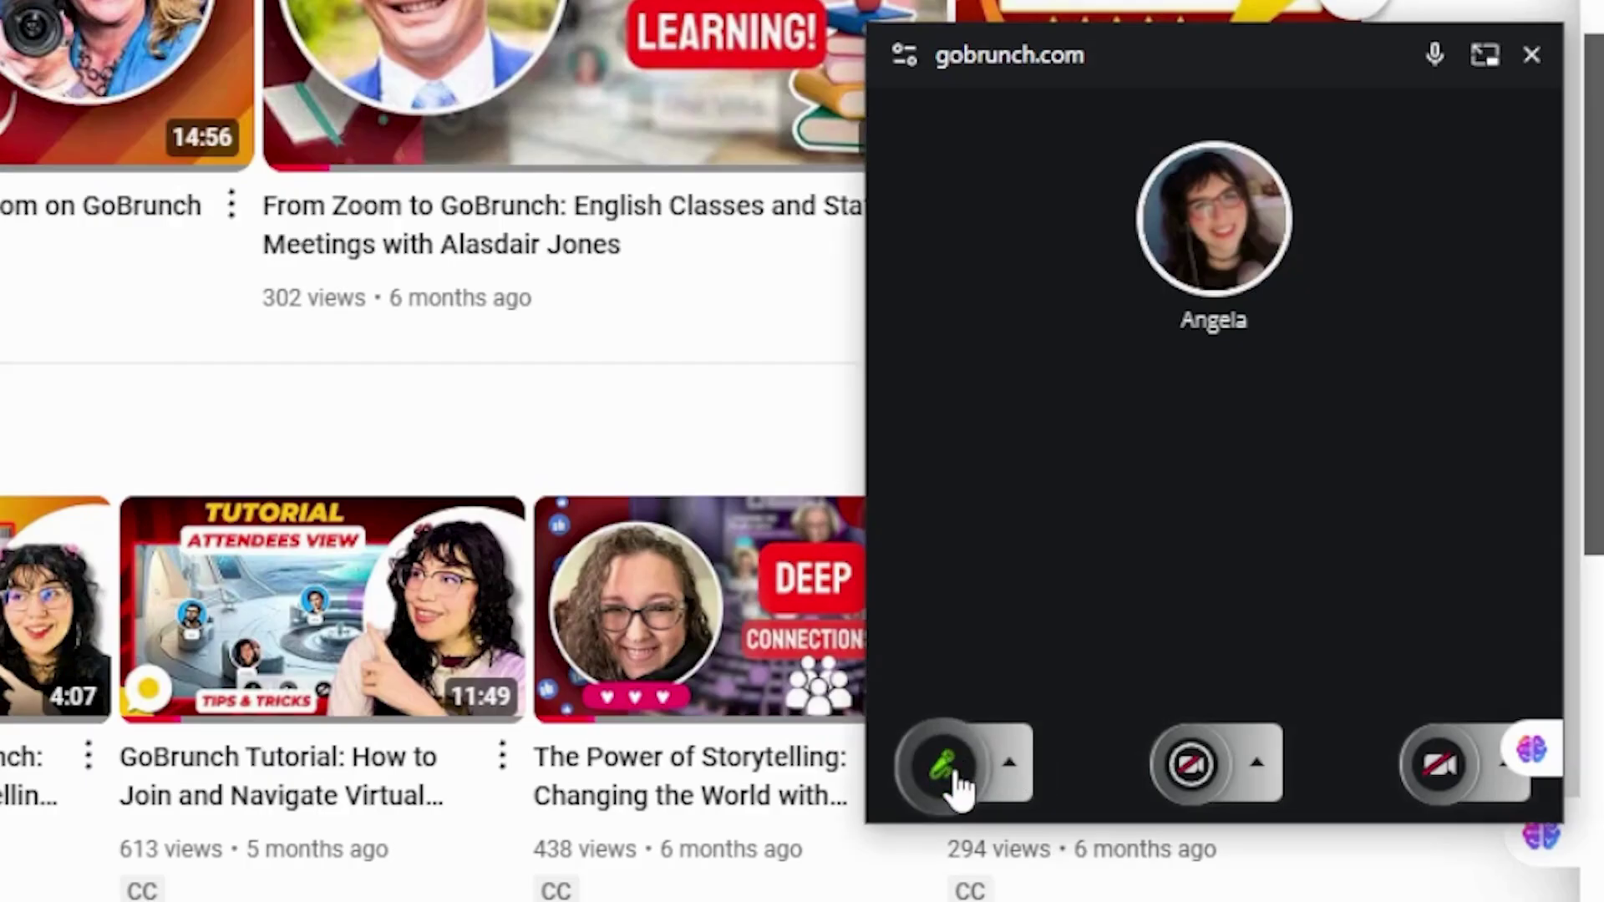
{"action": "left_click", "coordinate": [1256, 817]}
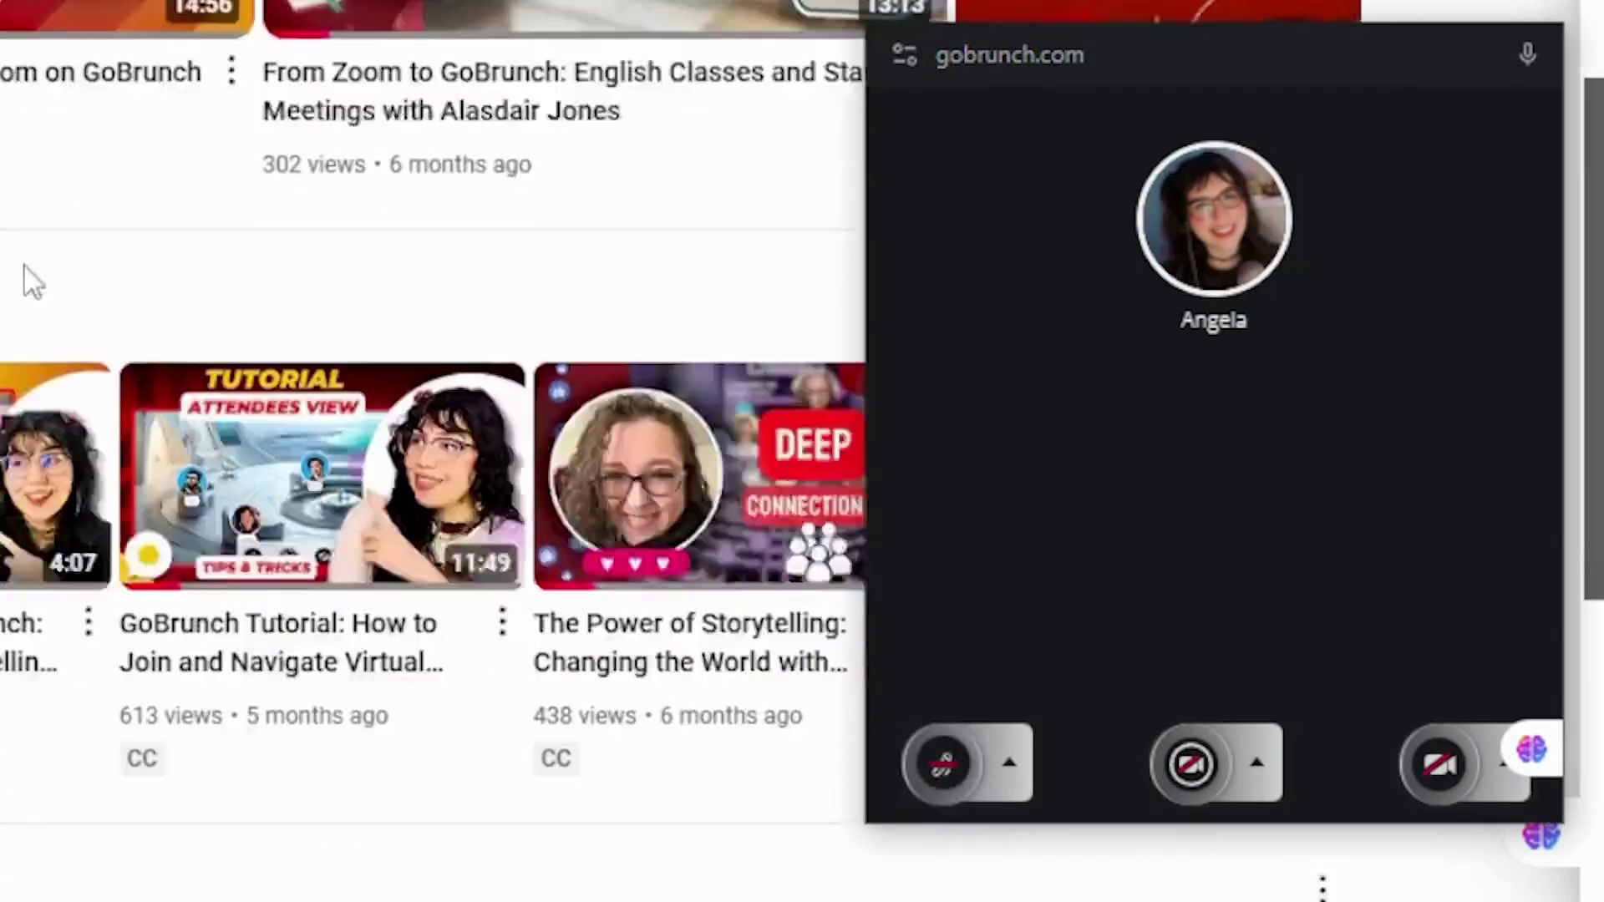
{"action": "scroll", "coordinate": [31, 278], "scroll_direction": "down", "scroll_amount": 5}
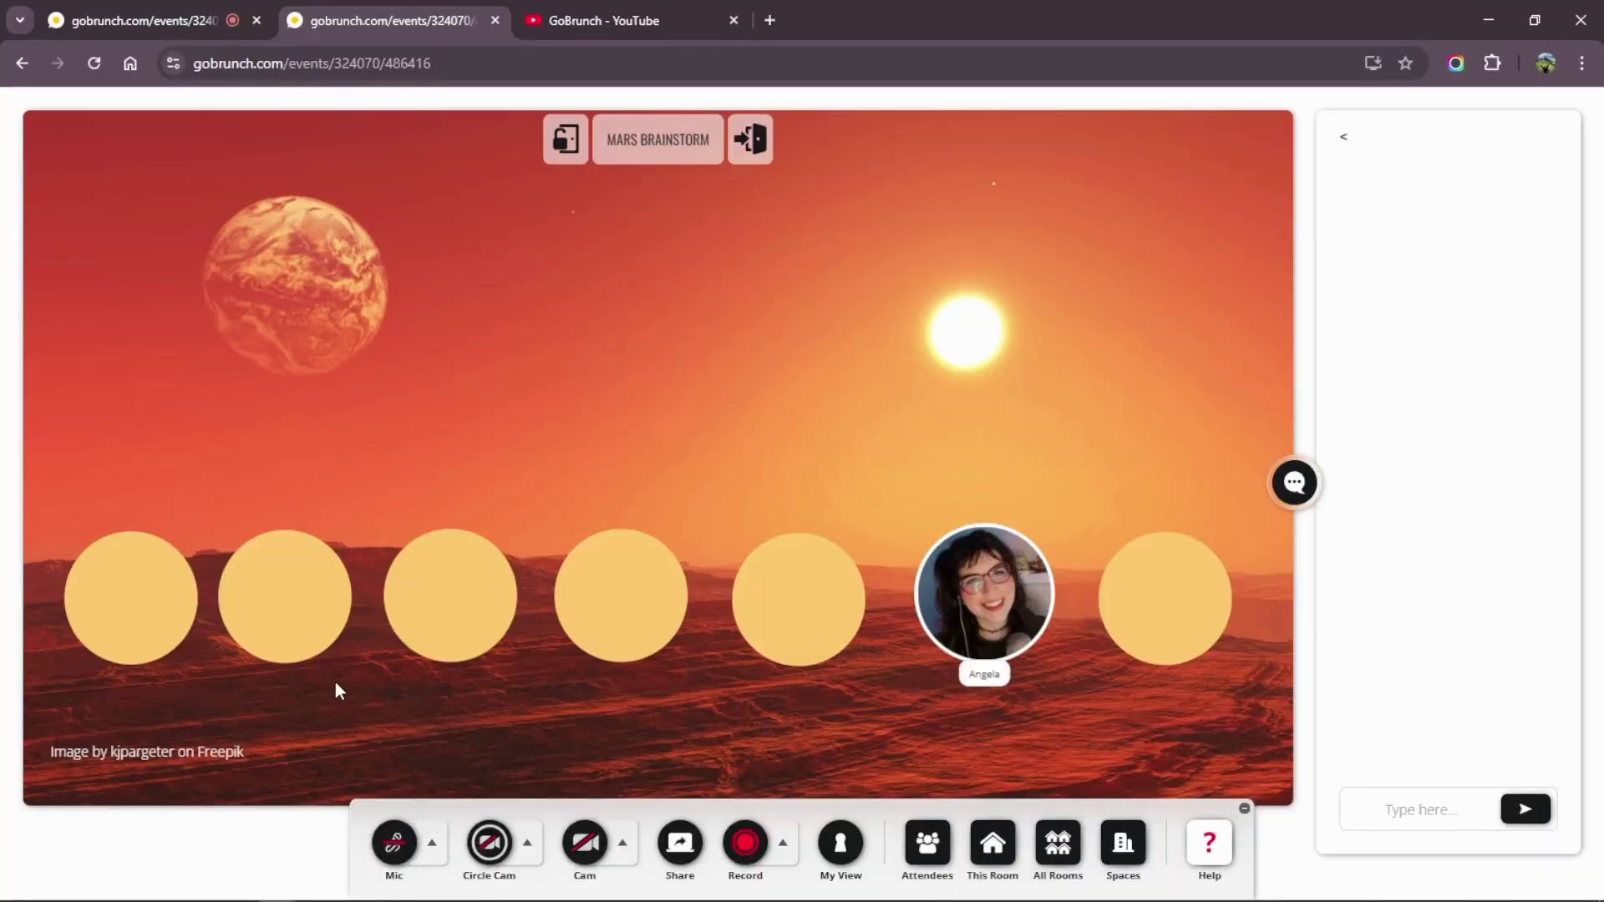
Step: Unmute the microphone again in the room and return to the YouTube channel tab
{"action": "left_click", "coordinate": [396, 843]}
{"action": "left_click", "coordinate": [604, 20]}
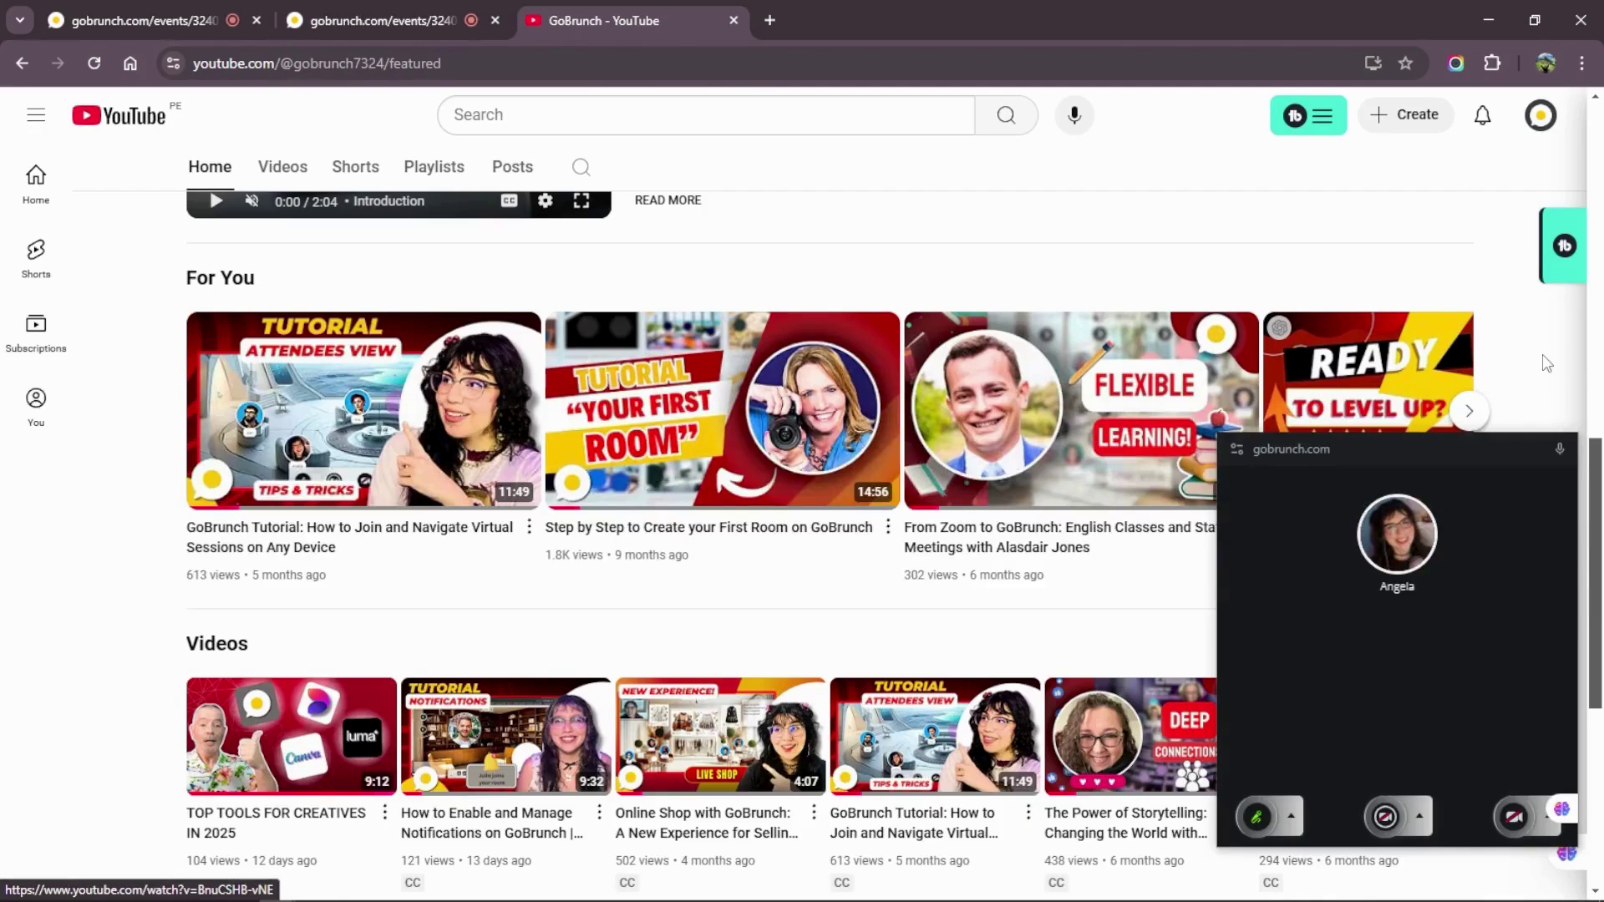
Step: Switch over to the PowerPoint presentation with Alt+Tab
{"action": "key", "text": "alt+Tab"}
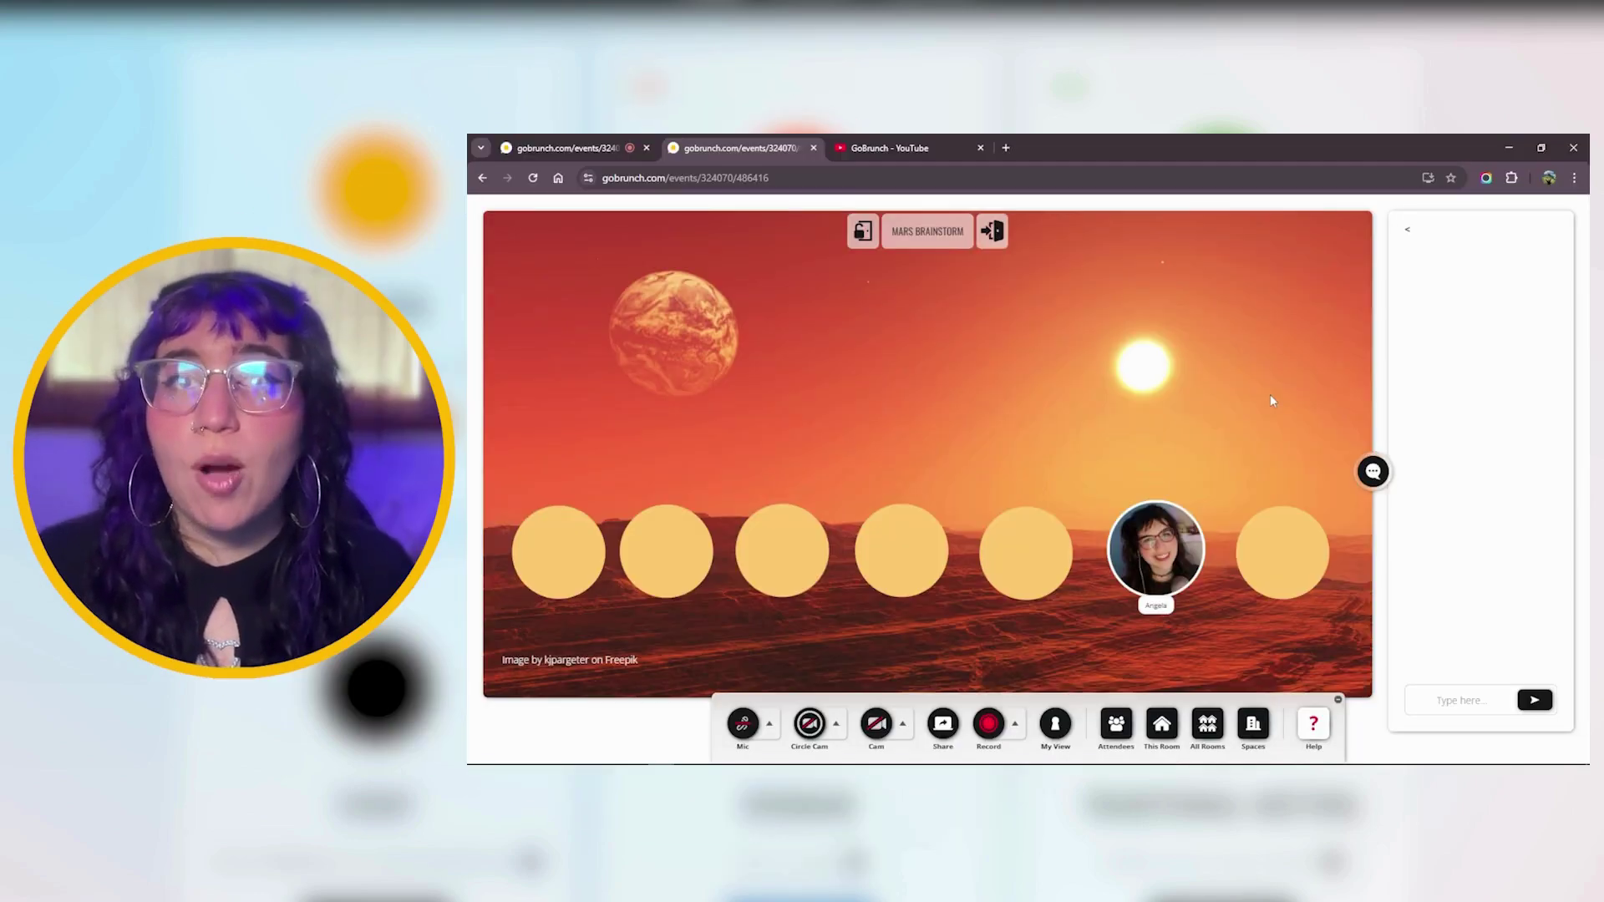
Step: Review gobrunch.com's site permissions, including automatic picture-in-picture, and close the panel
{"action": "left_click", "coordinate": [590, 180]}
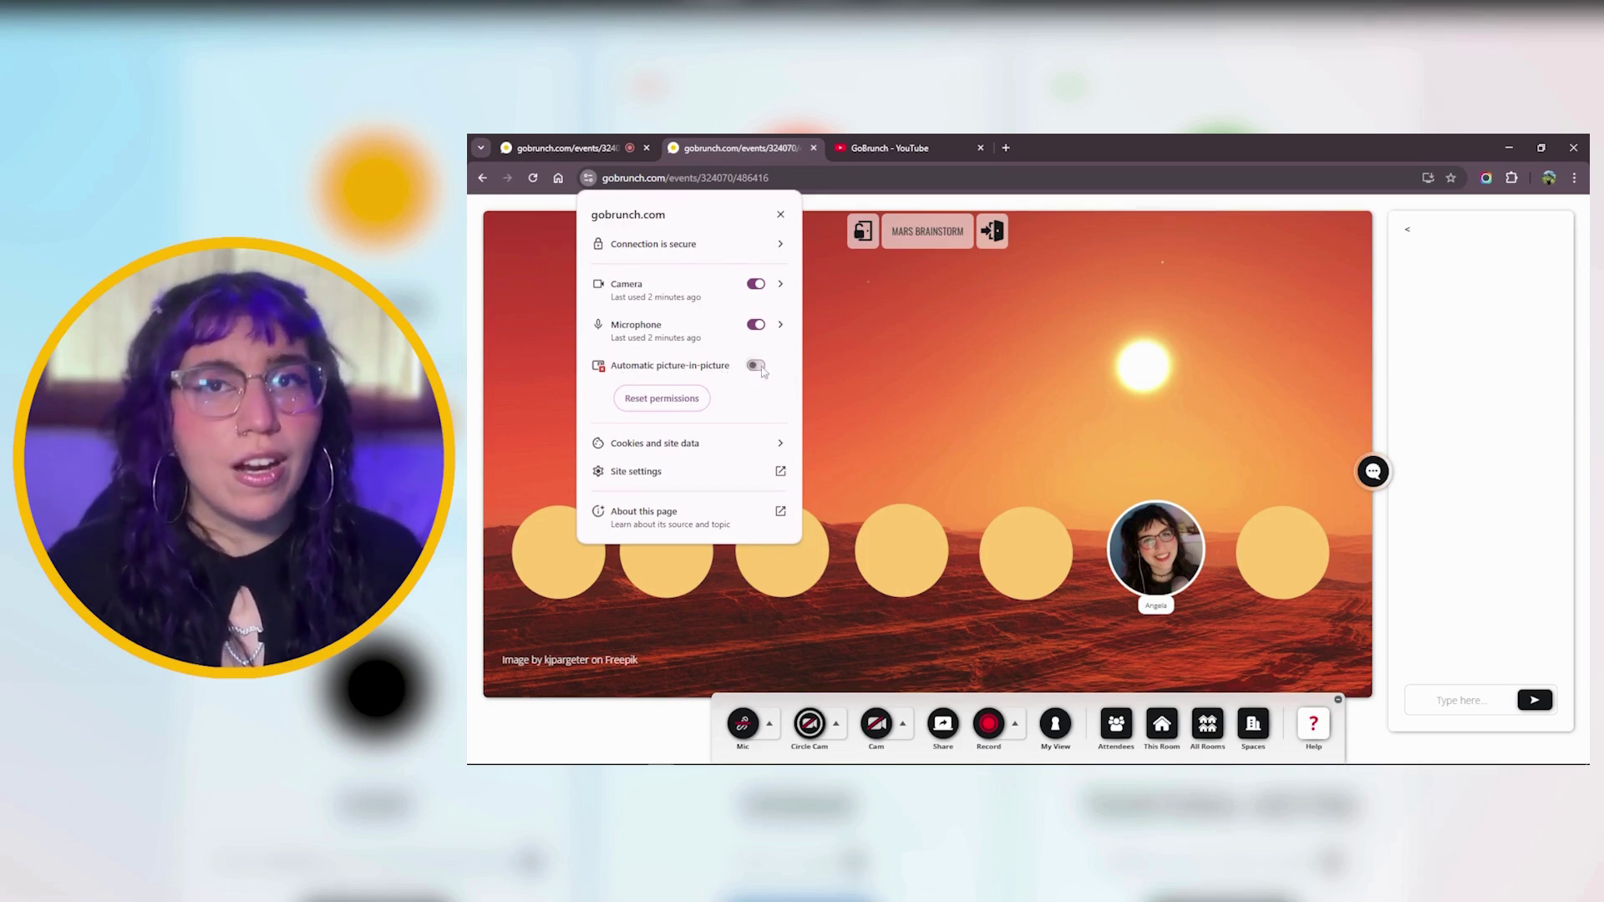
{"action": "left_click", "coordinate": [534, 180]}
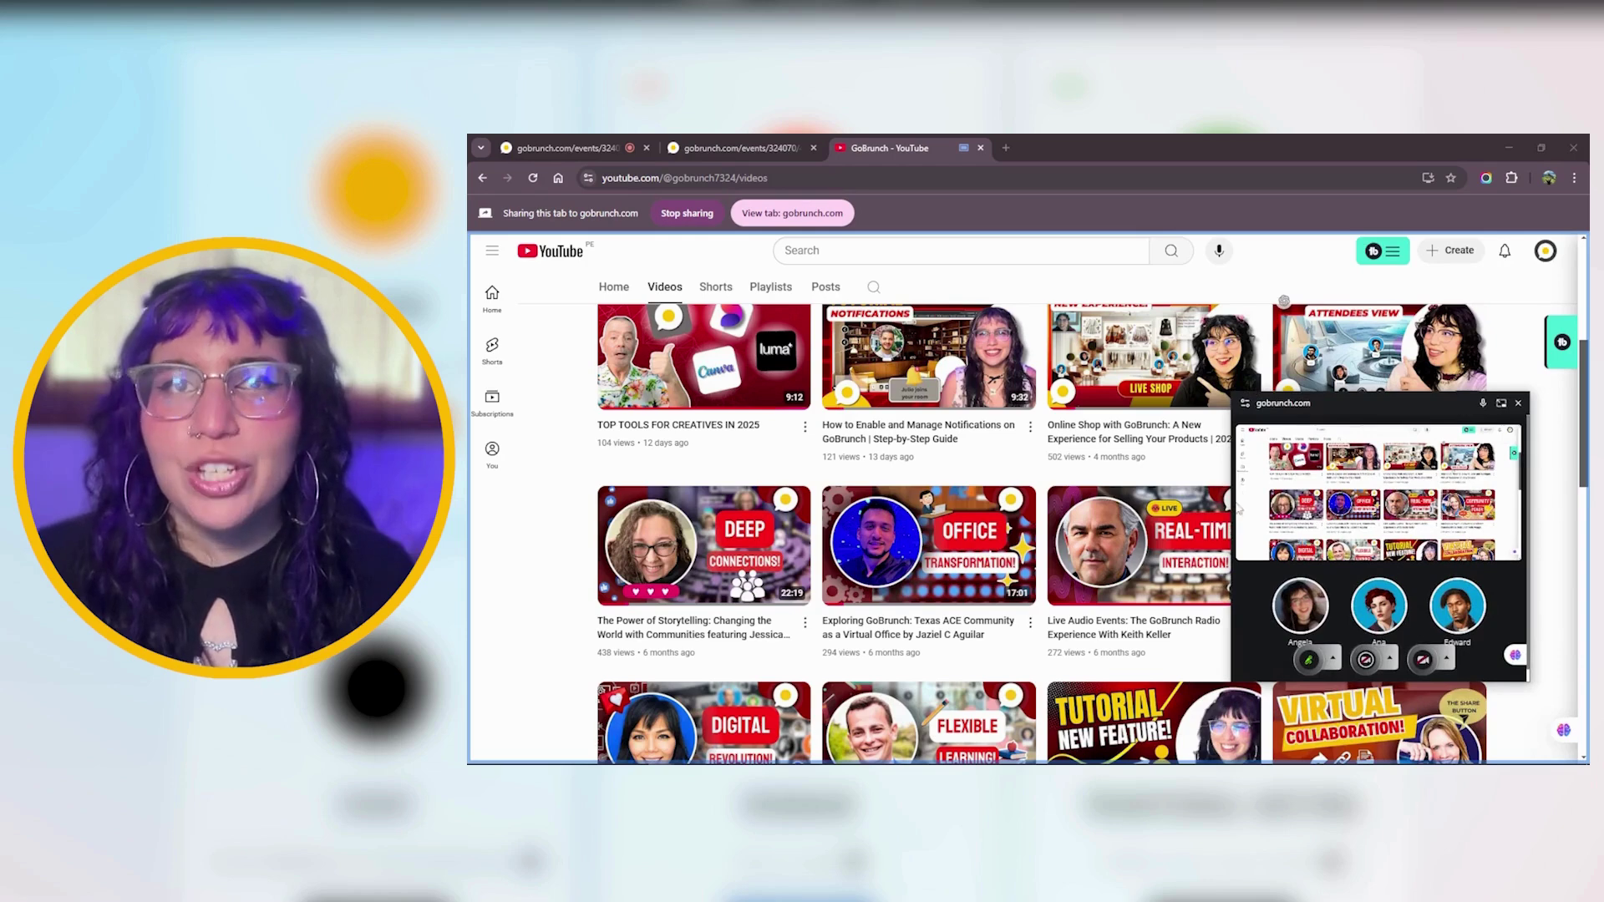
Step: Widen the floating GoBrunch room window by dragging its left edge outward
{"action": "left_click_drag", "start_coordinate": [1232, 506], "coordinate": [1190, 507]}
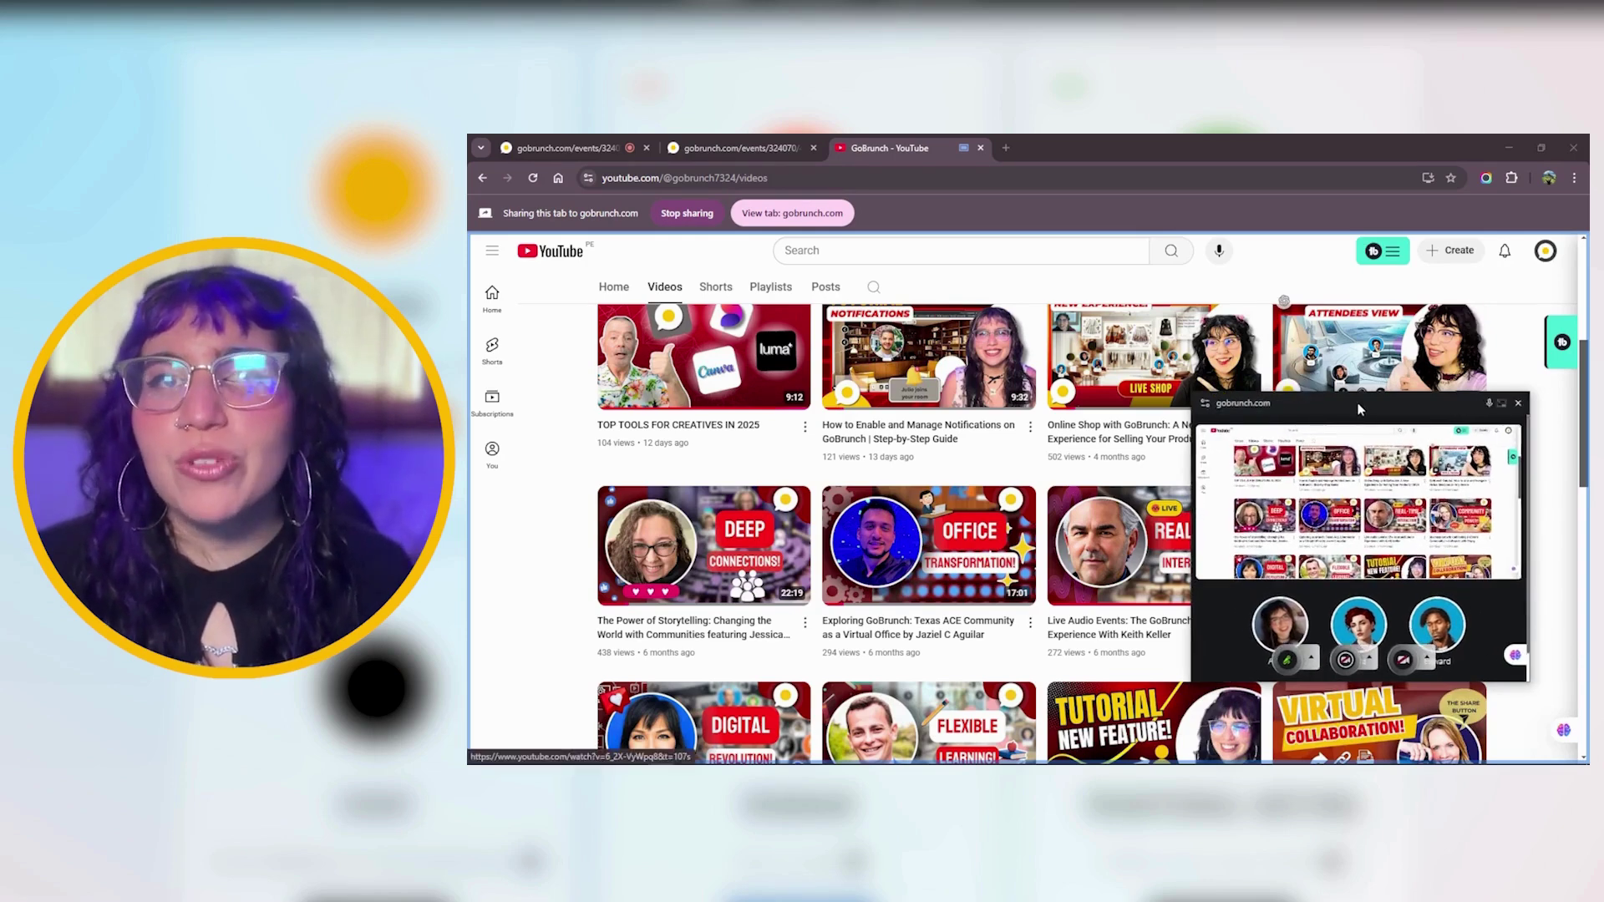